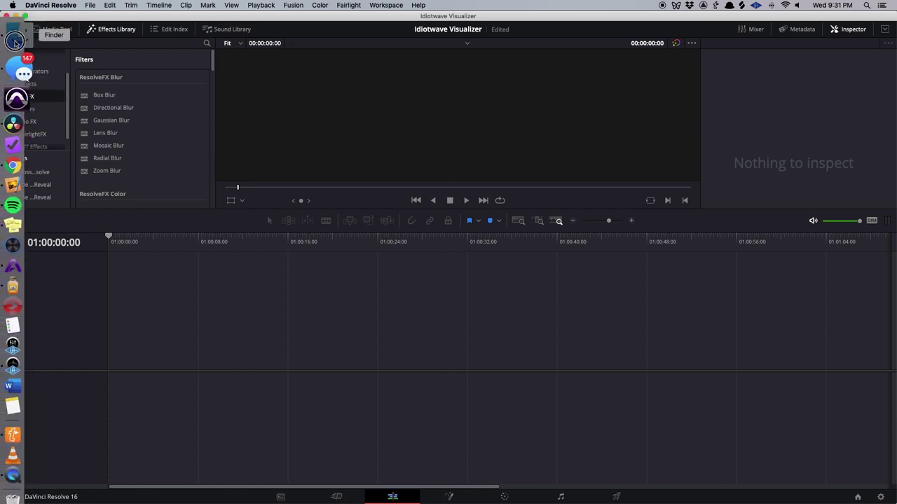
# Drag Zac E Idiot Wave Mix_2.wav from the Visualizer source material folder onto Audio 1.
pyautogui.click(14, 33)
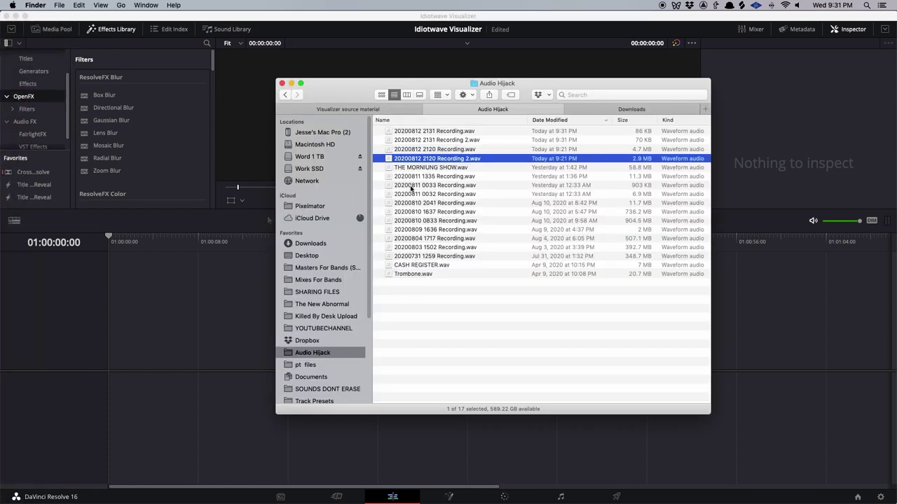
pyautogui.hotkey('ctrl', 'shift', 'Tab')
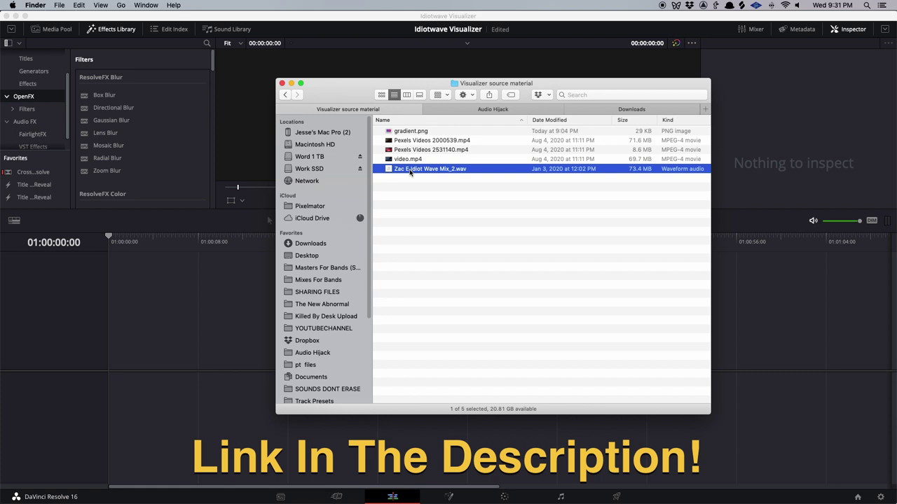
pyautogui.moveTo(410, 172); pyautogui.dragTo(170, 306)
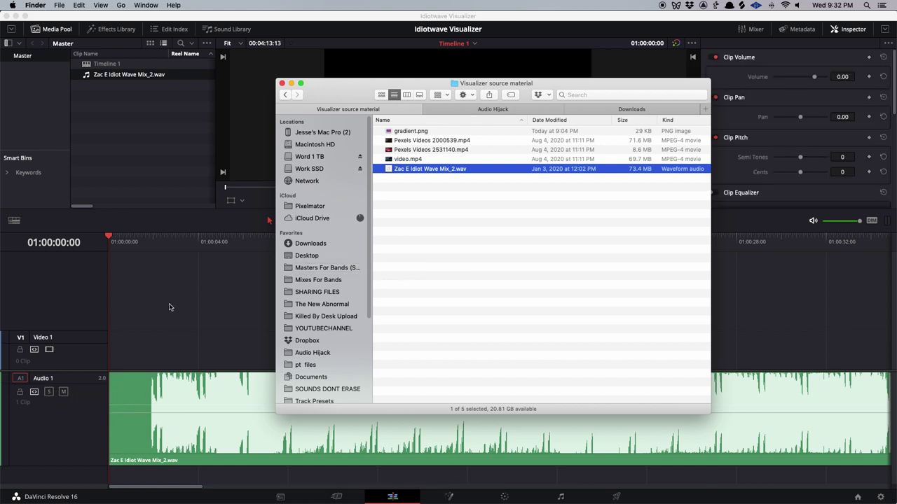
pyautogui.click(171, 306)
# Blade the song at 01:00:01:19 and ripple-delete the silent opening piece.
pyautogui.moveTo(153, 241); pyautogui.dragTo(148, 243)
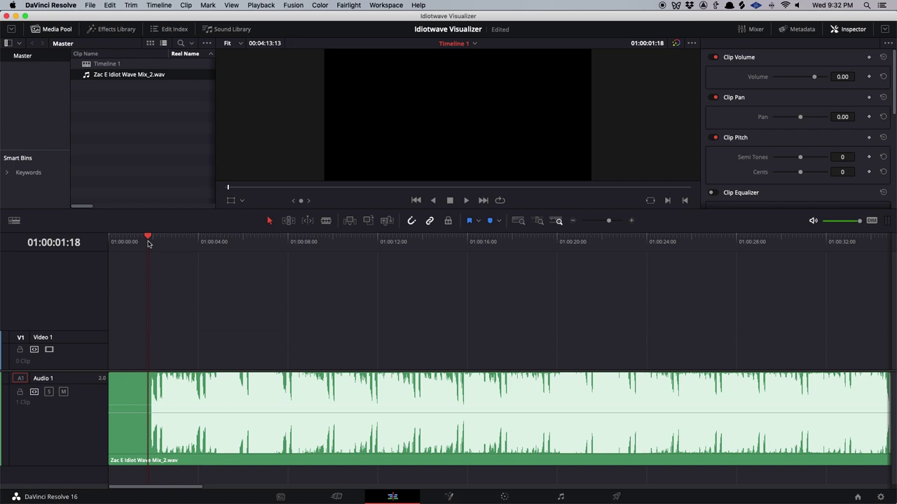
pyautogui.press('super+b')
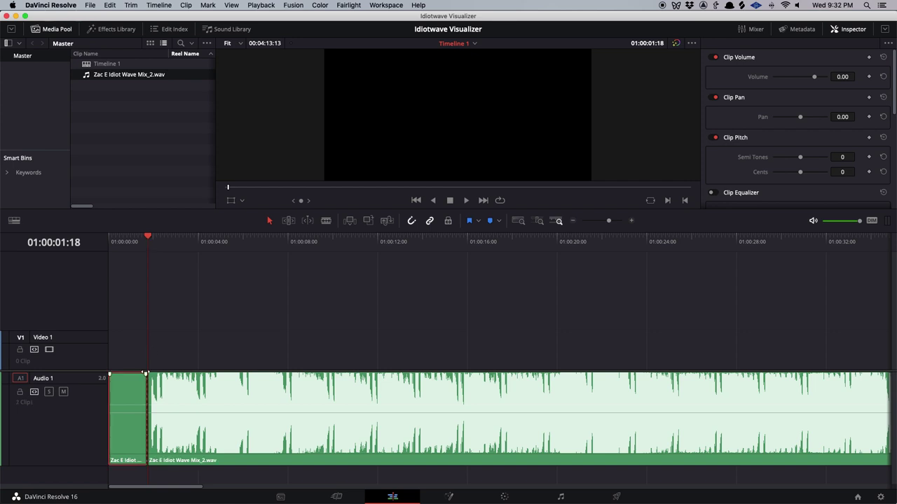
pyautogui.press('Delete')
# Preview the song's ending, then return the playhead to the start.
pyautogui.hscroll(15, 327, 281)
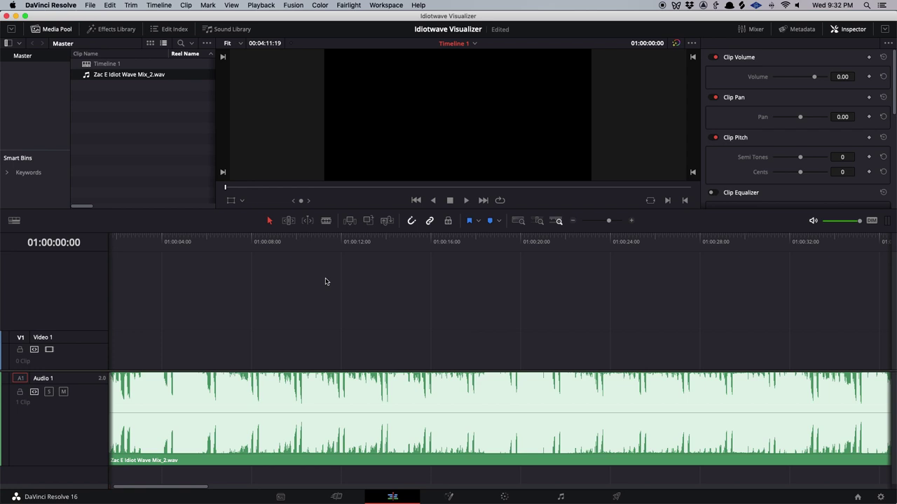
pyautogui.hscroll(15, 327, 280)
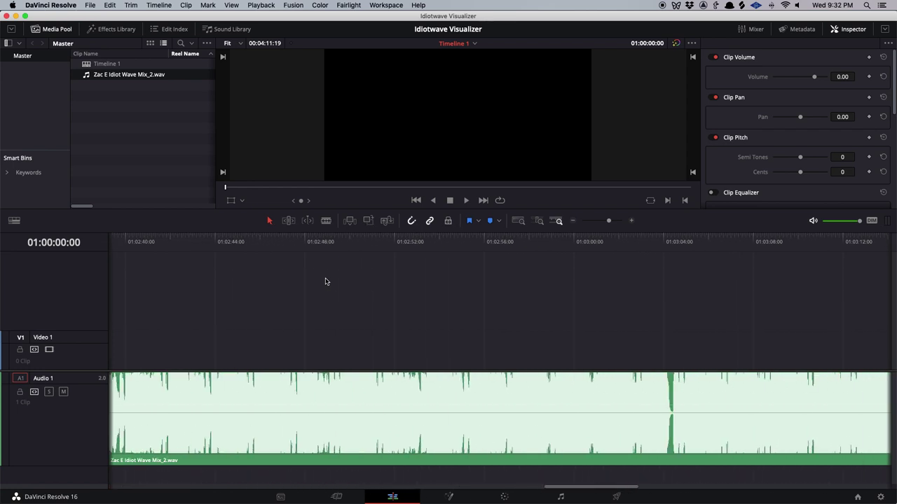
pyautogui.click(536, 242)
pyautogui.press('space')
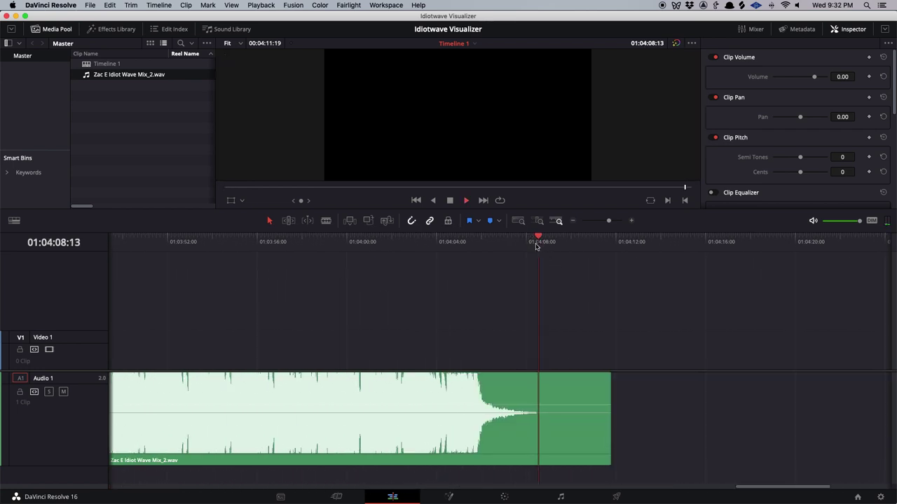
pyautogui.press('Home')
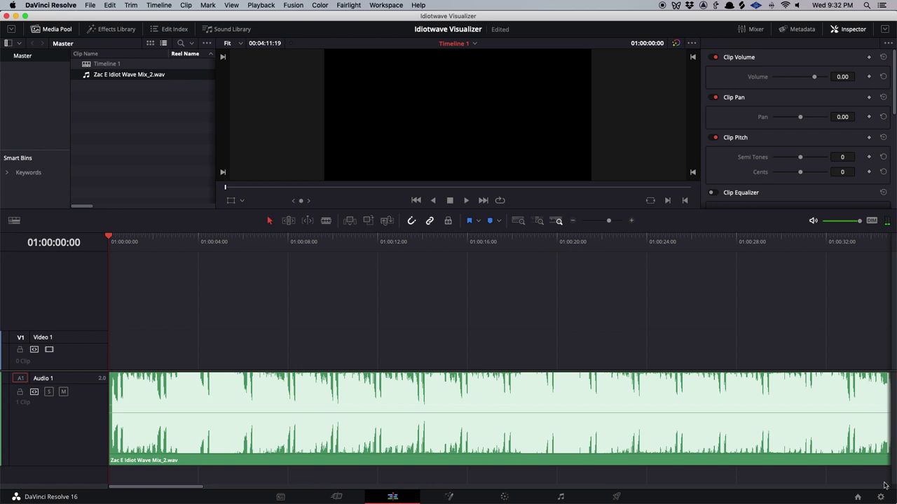
pyautogui.click(344, 485)
pyautogui.click(390, 485)
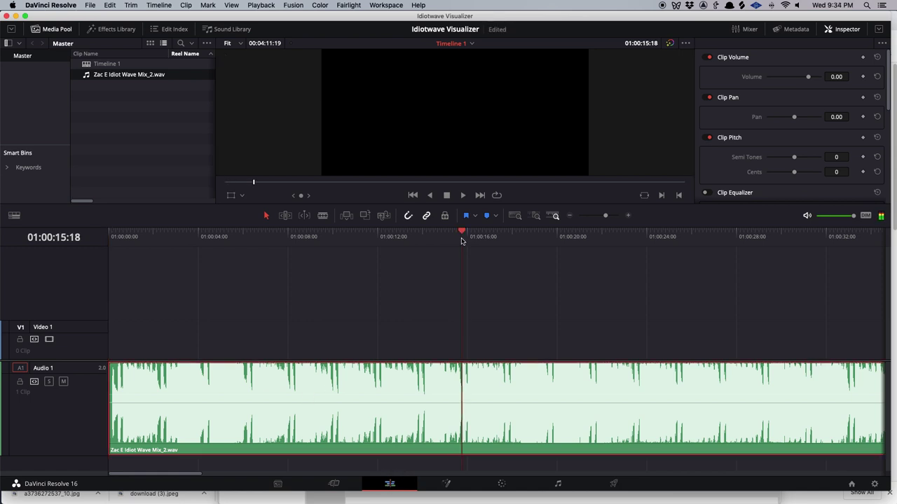
pyautogui.press('space')
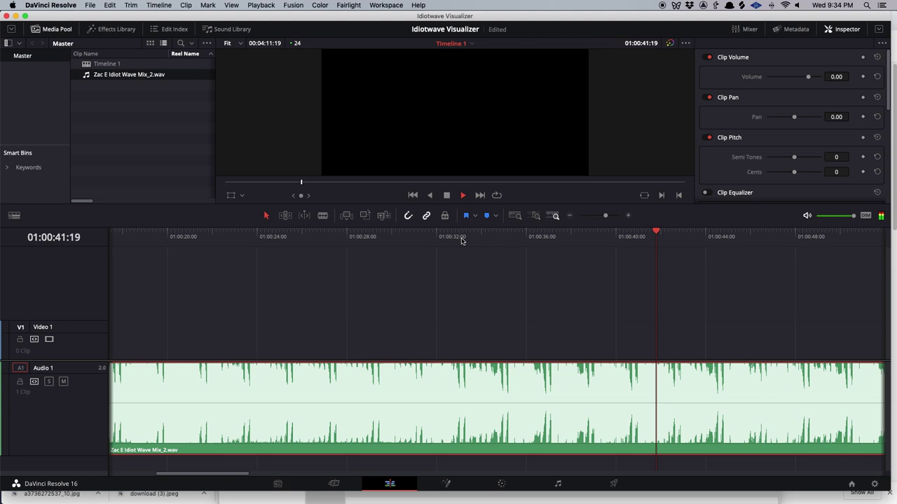
pyautogui.press('space')
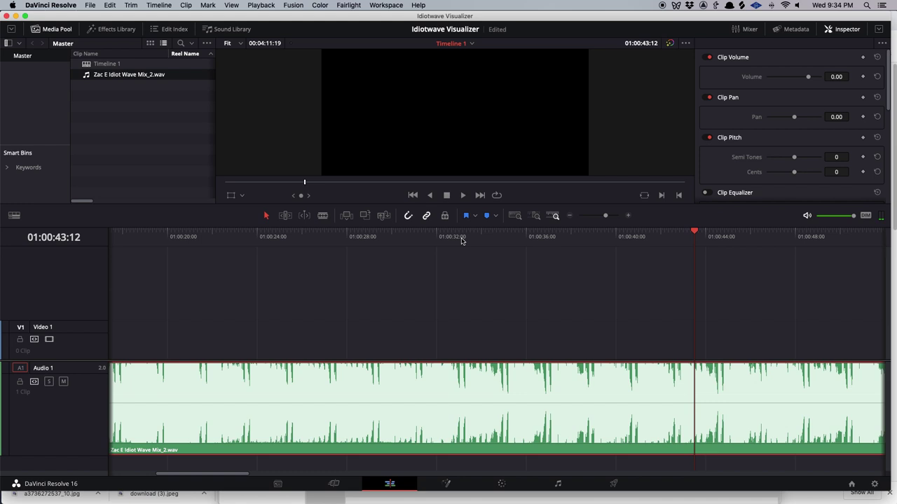
pyautogui.hscroll(-5, 317, 271)
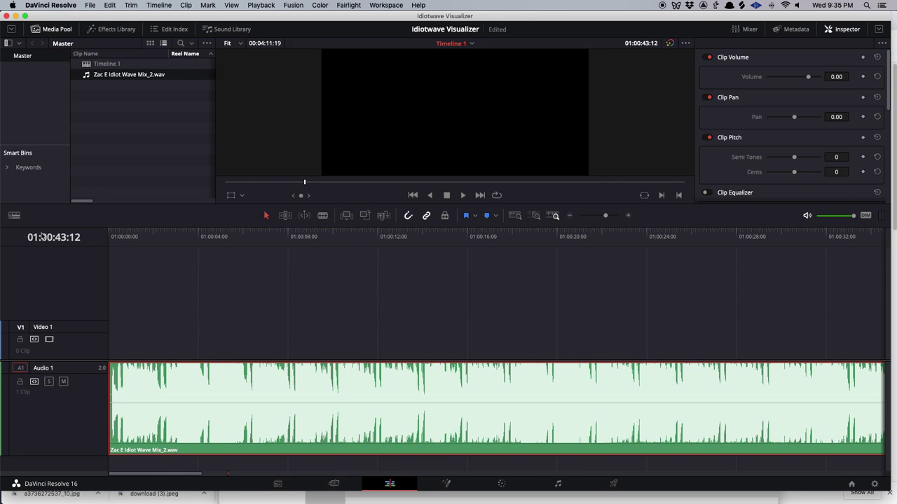
# Bring up the Pexels headphone stock videos page in Chrome and scroll through it.
pyautogui.click(17, 136)
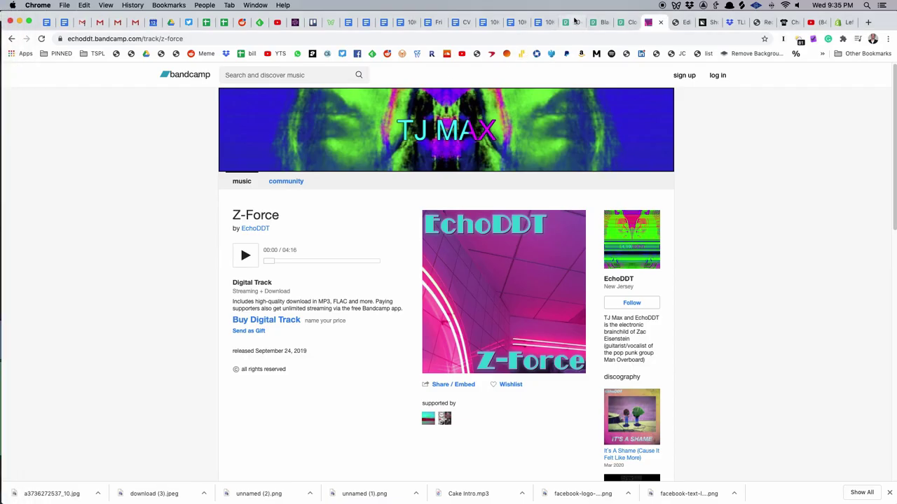
pyautogui.click(571, 22)
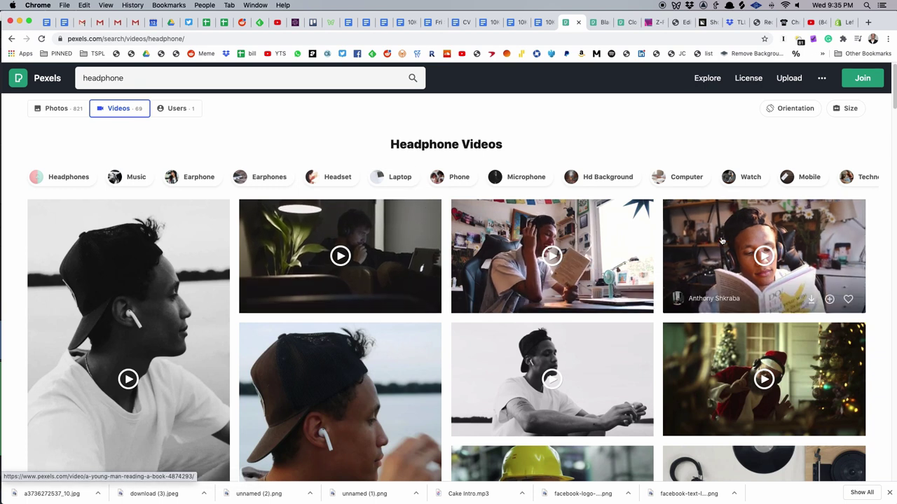
pyautogui.scroll(-3, 733, 236)
pyautogui.scroll(-5, 733, 237)
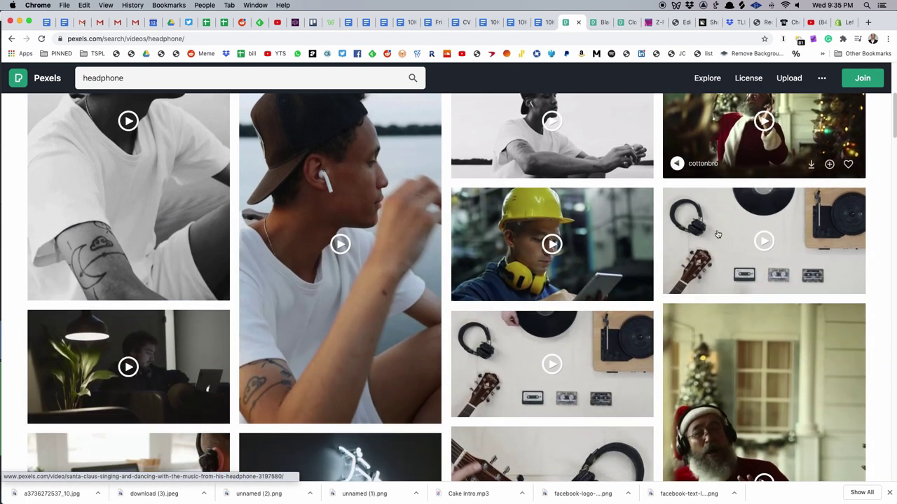
pyautogui.scroll(10, 502, 176)
# Switch the Pexels results to microphone stock videos and browse them.
pyautogui.click(162, 80)
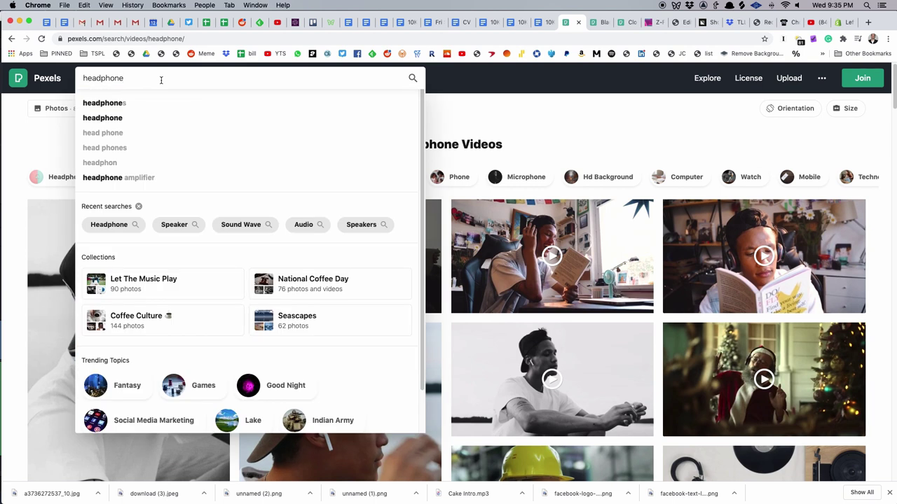
pyautogui.click(561, 94)
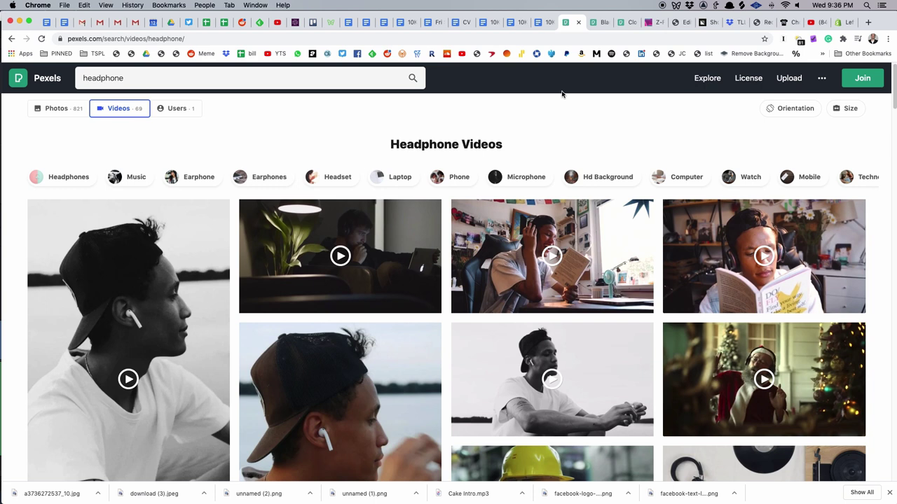
pyautogui.click(242, 79)
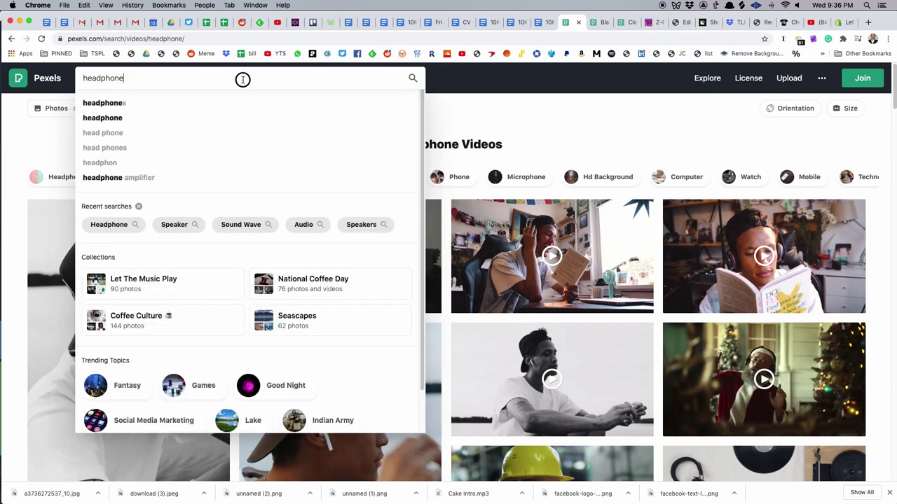
pyautogui.click(513, 142)
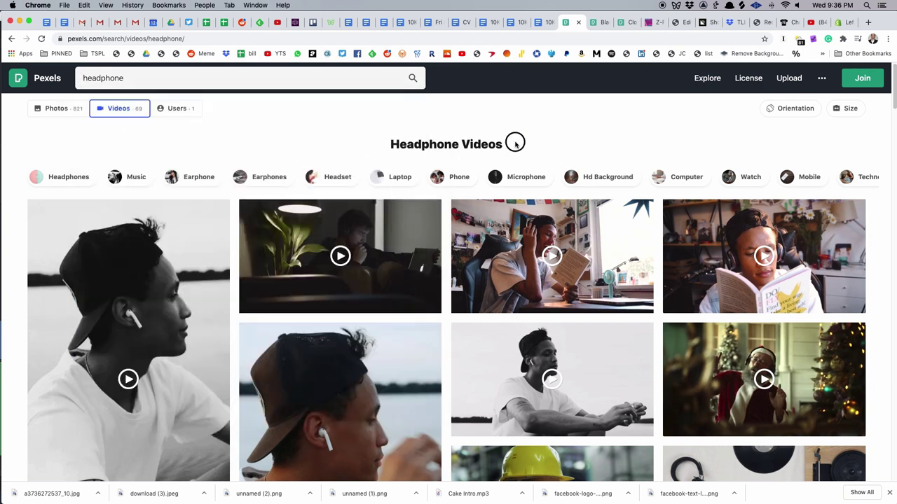
pyautogui.click(521, 184)
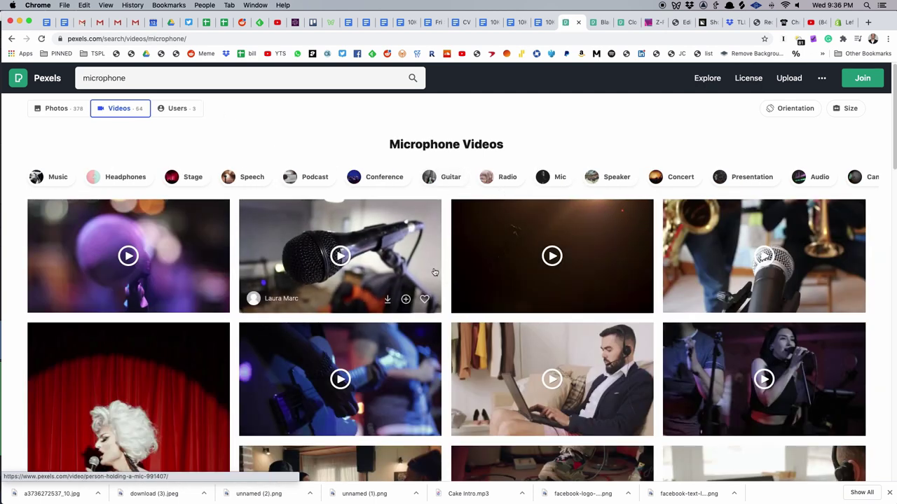
pyautogui.scroll(-10, 435, 272)
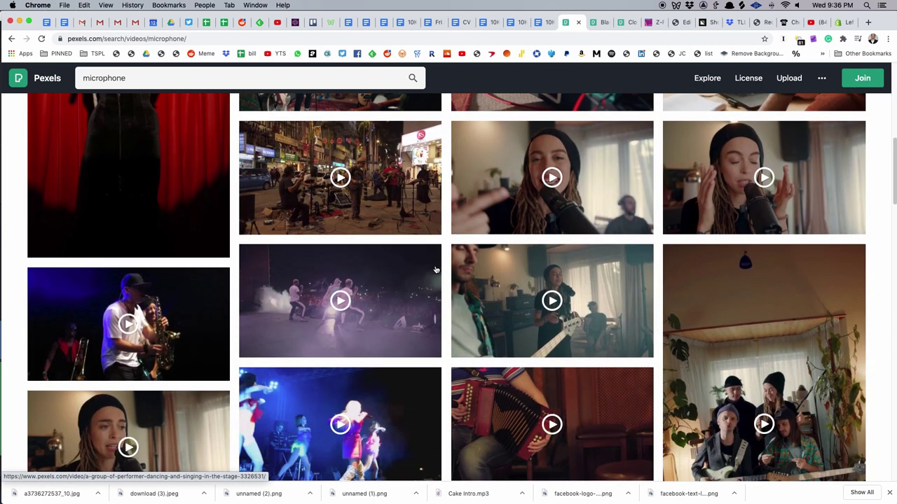
pyautogui.scroll(10, 435, 270)
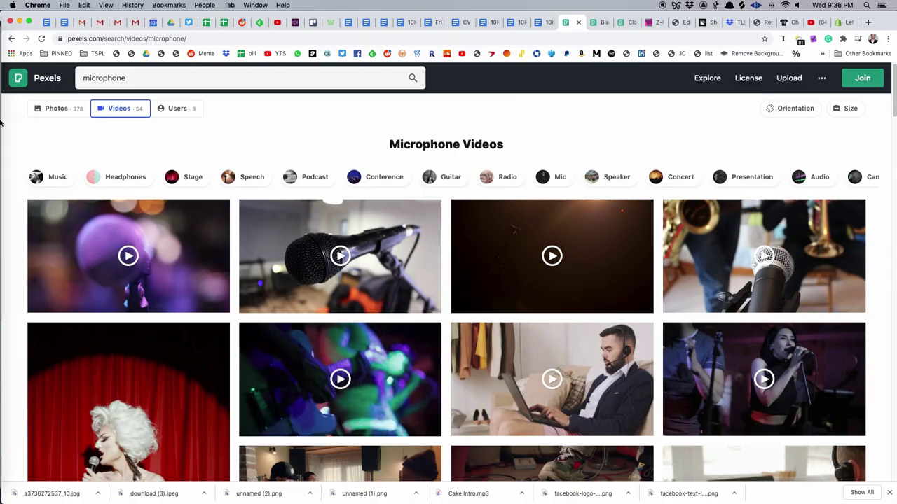
# Return to DaVinci Resolve with the Visualizer source material folder open in Finder.
pyautogui.moveTo(7, 125)
pyautogui.click(18, 84)
pyautogui.click(16, 33)
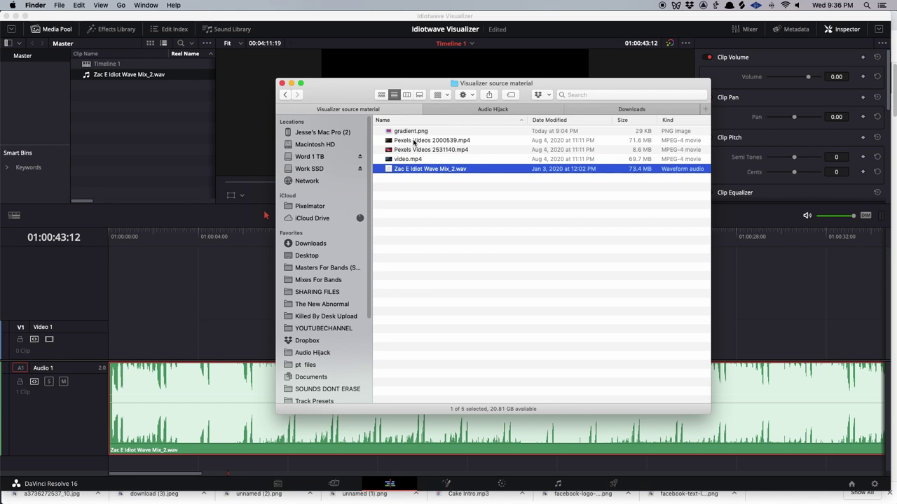
# Add both Pexels clips and video.mp4 to Video 1 above the song, closing the gaps.
pyautogui.moveTo(413, 142); pyautogui.dragTo(133, 303)
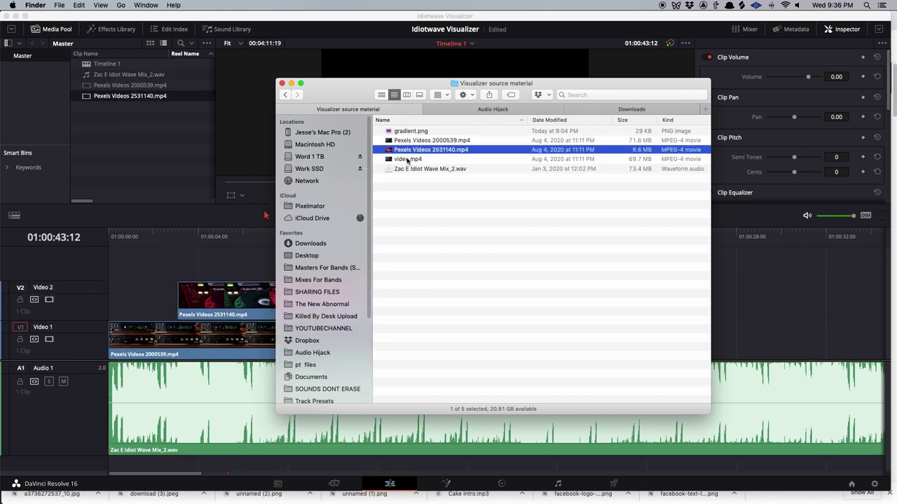
pyautogui.click(408, 160)
pyautogui.moveTo(407, 160); pyautogui.dragTo(500, 273)
pyautogui.click(223, 264)
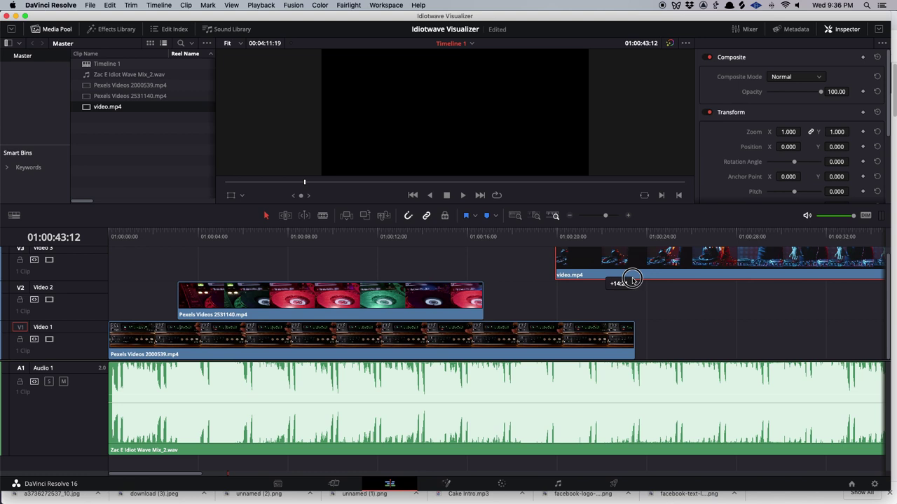
pyautogui.moveTo(632, 280); pyautogui.dragTo(670, 330)
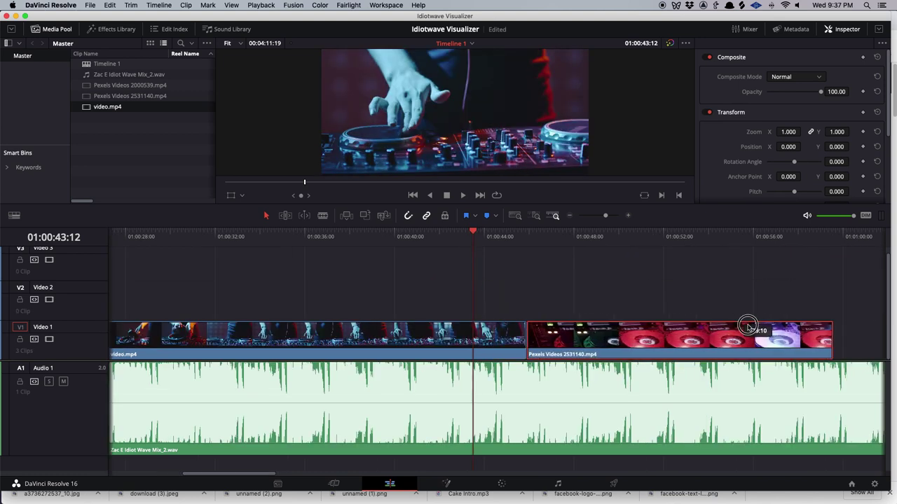
pyautogui.moveTo(748, 326)
pyautogui.mouseDown()
pyautogui.moveTo(773, 327)
pyautogui.moveTo(761, 327)
pyautogui.mouseUp()
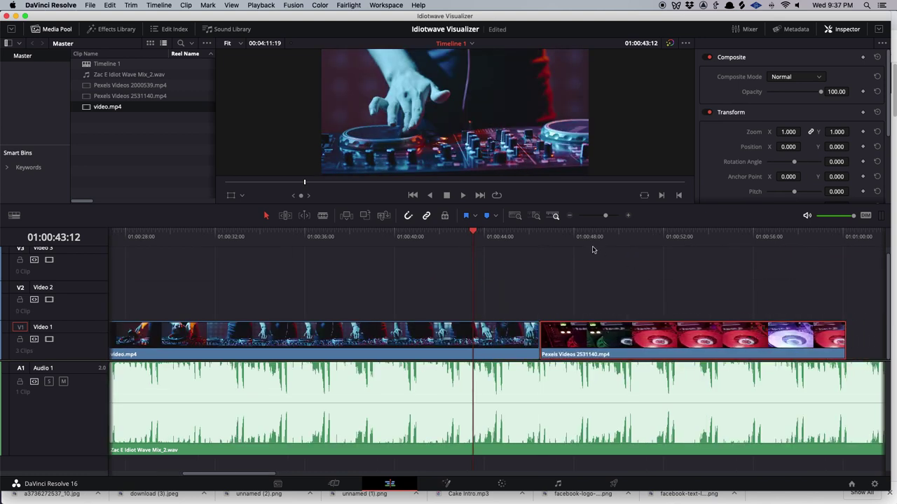
# Play back the joins between the clips on Video 1.
pyautogui.click(539, 236)
pyautogui.press('space')
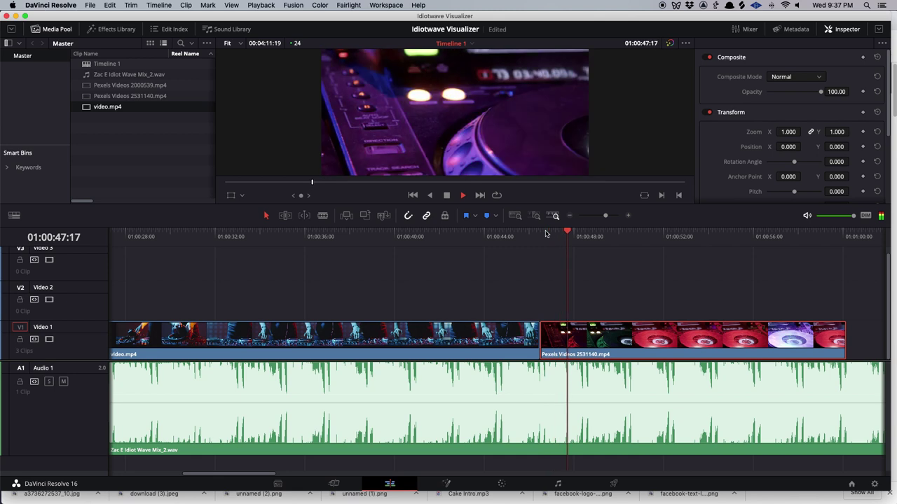
pyautogui.click(220, 236)
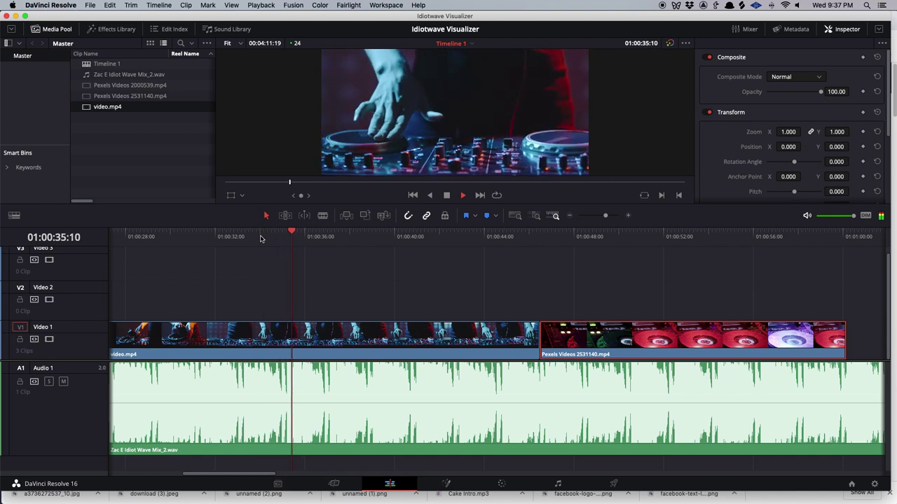
pyautogui.hscroll(-10, 260, 239)
pyautogui.click(216, 233)
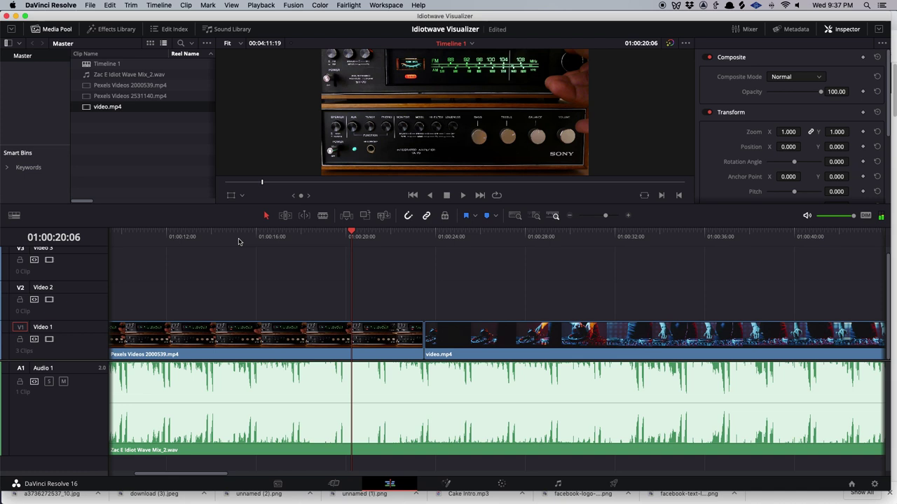
# Delete video.mp4 and Pexels Videos 2531140, leaving Pexels Videos 2000539 selected.
pyautogui.click(655, 338)
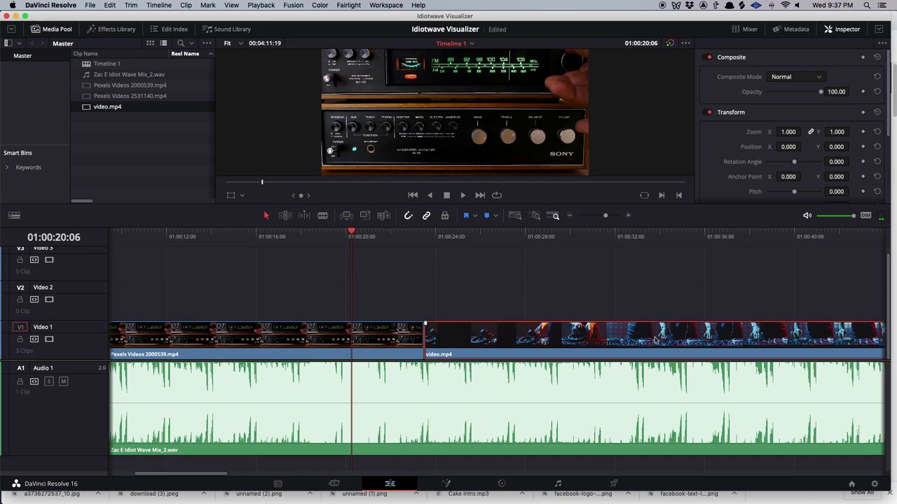
pyautogui.hscroll(5, 665, 334)
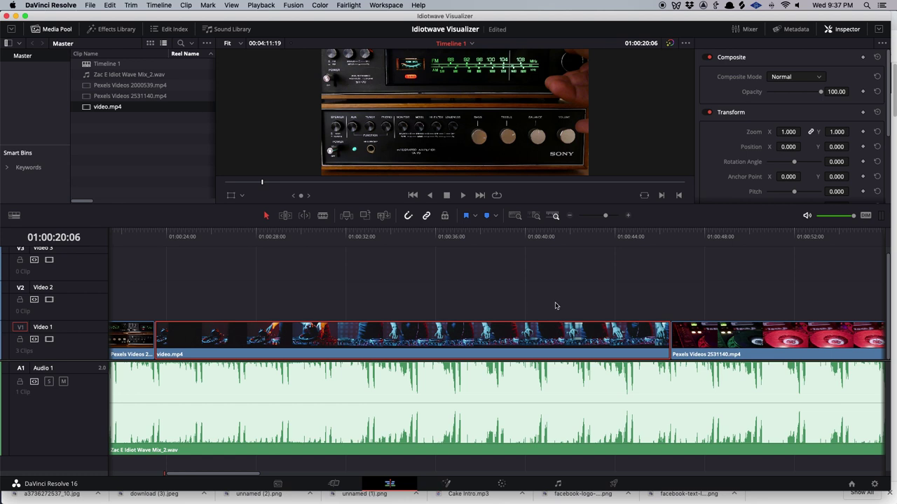
pyautogui.press('BackSpace')
pyautogui.click(694, 340)
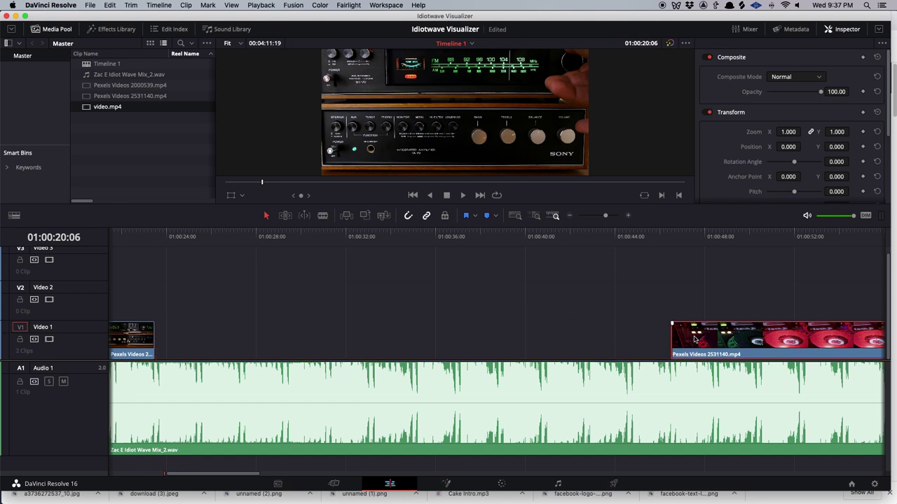
pyautogui.press('BackSpace')
pyautogui.hscroll(-10, 664, 335)
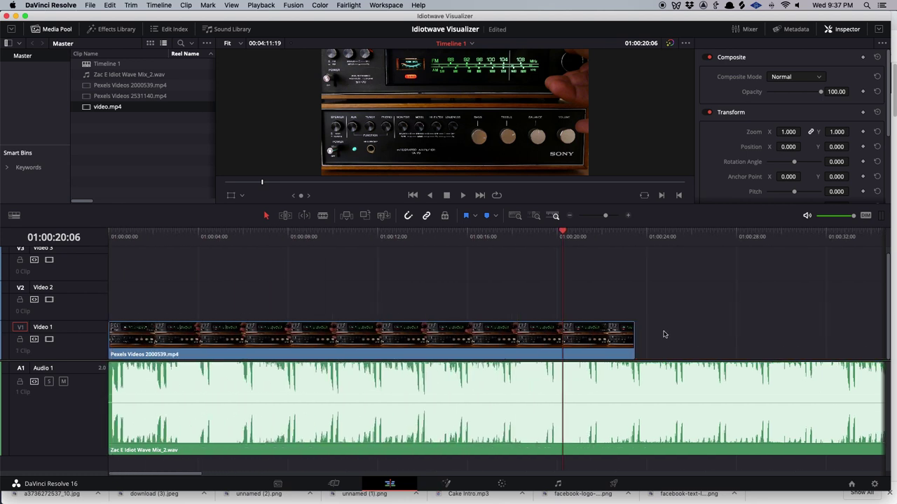
pyautogui.click(201, 329)
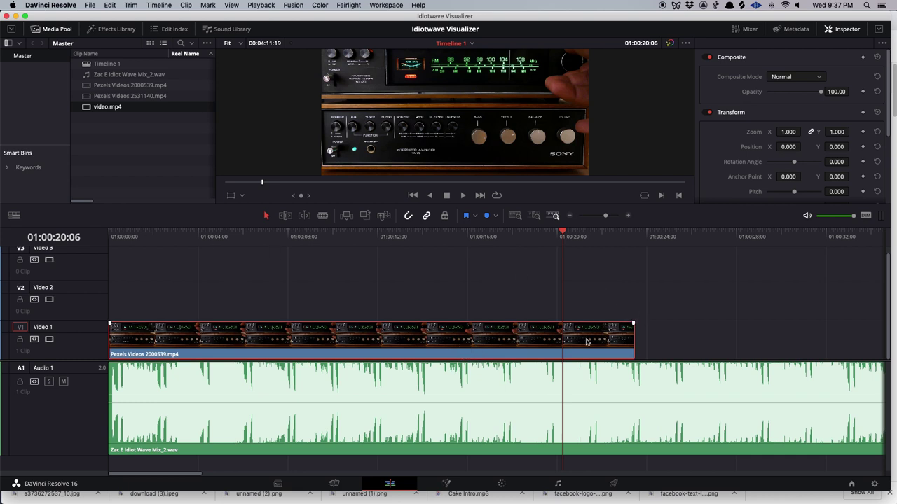
# Change Pexels Videos 2000539's clip speed to 52% and extend its end.
pyautogui.rightClick(459, 343)
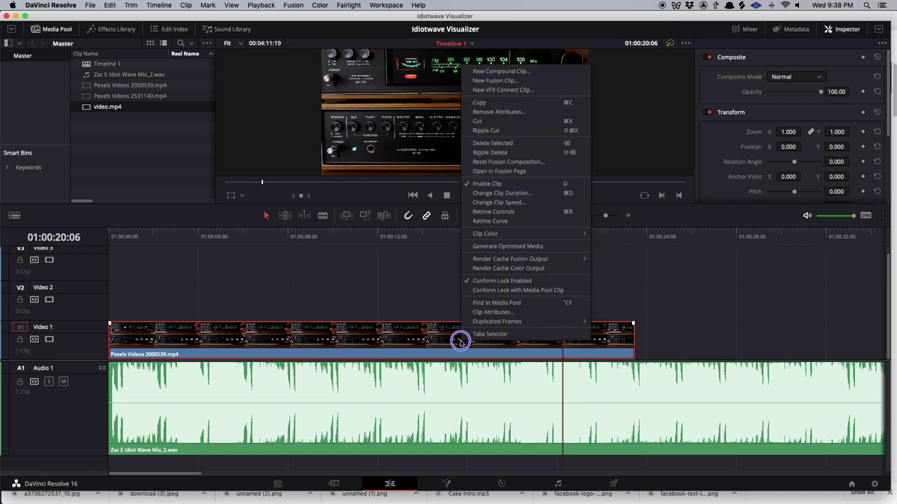
pyautogui.click(529, 203)
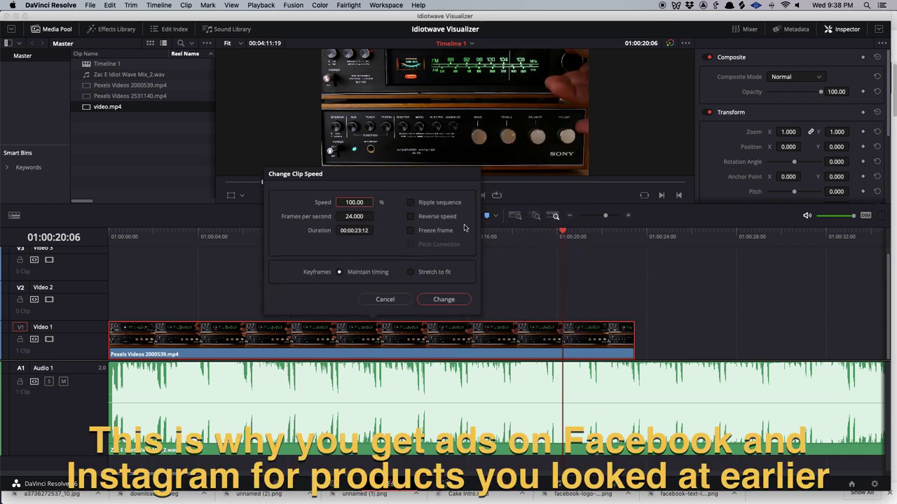
pyautogui.moveTo(356, 202); pyautogui.dragTo(324, 200)
pyautogui.press('Return')
pyautogui.moveTo(633, 341); pyautogui.dragTo(818, 340)
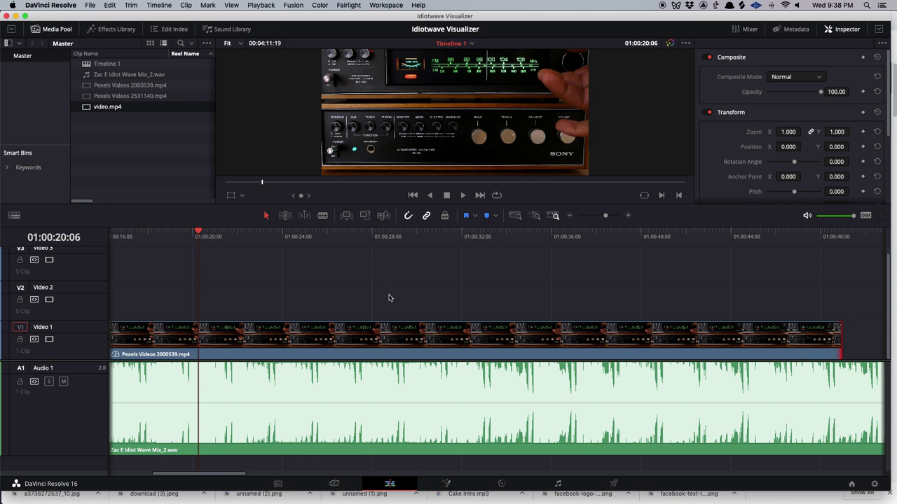
# Play back the slowed clip from about 23 seconds in.
pyautogui.hscroll(-5, 389, 298)
pyautogui.press('Home')
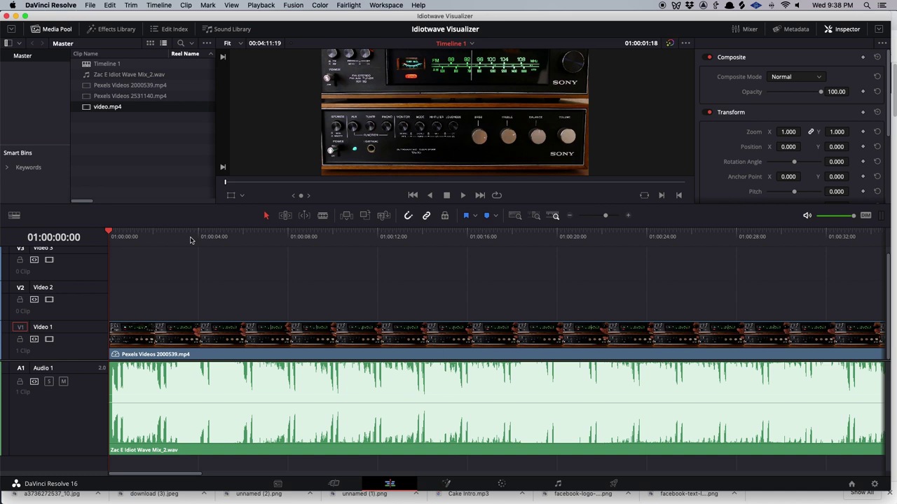
pyautogui.click(643, 236)
pyautogui.press('space')
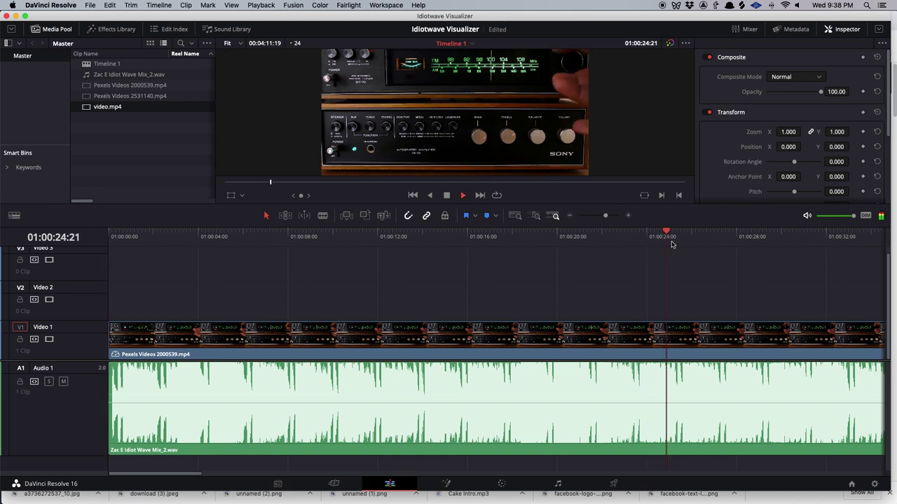
pyautogui.hscroll(4, 673, 246)
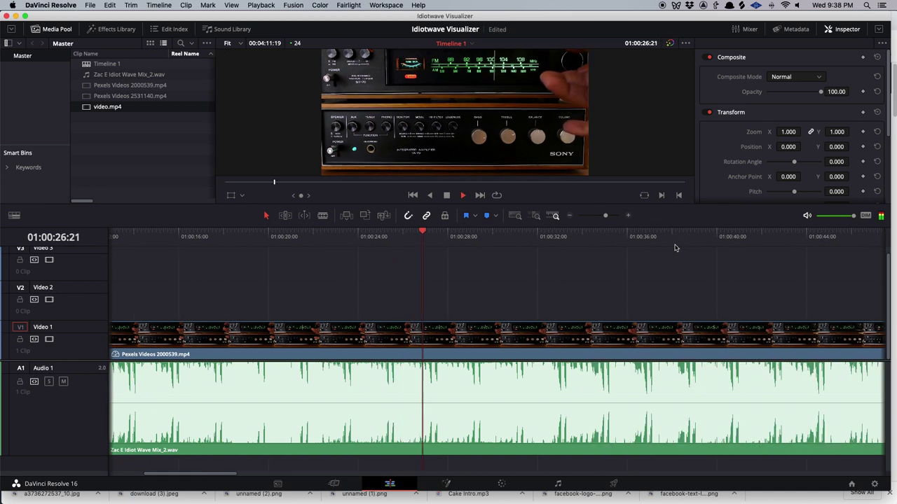
pyautogui.hscroll(1, 678, 248)
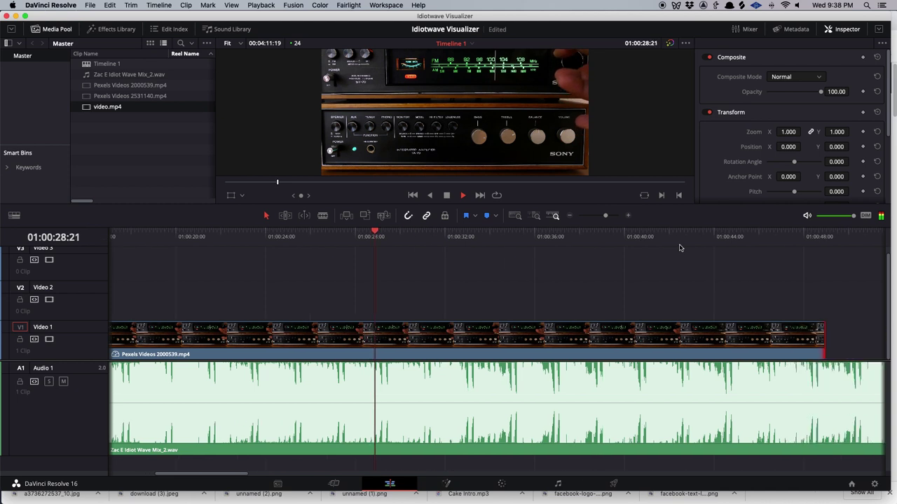
pyautogui.hscroll(1, 678, 248)
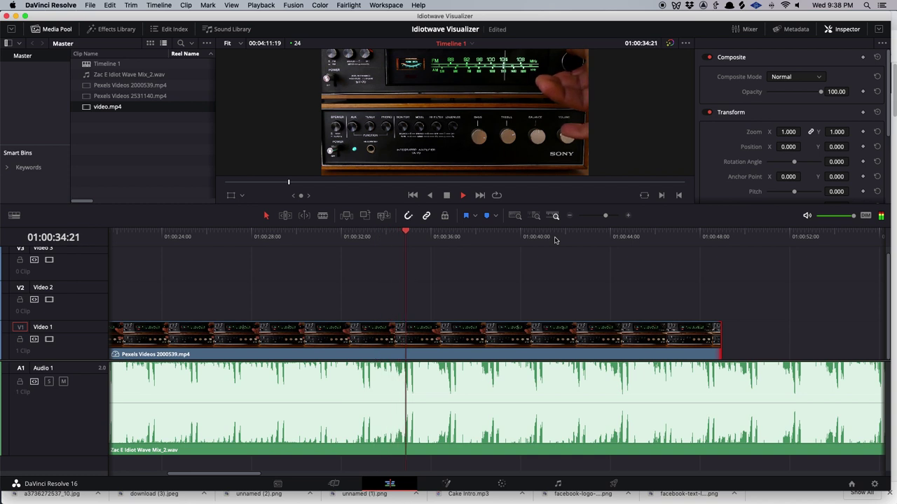
pyautogui.press('space')
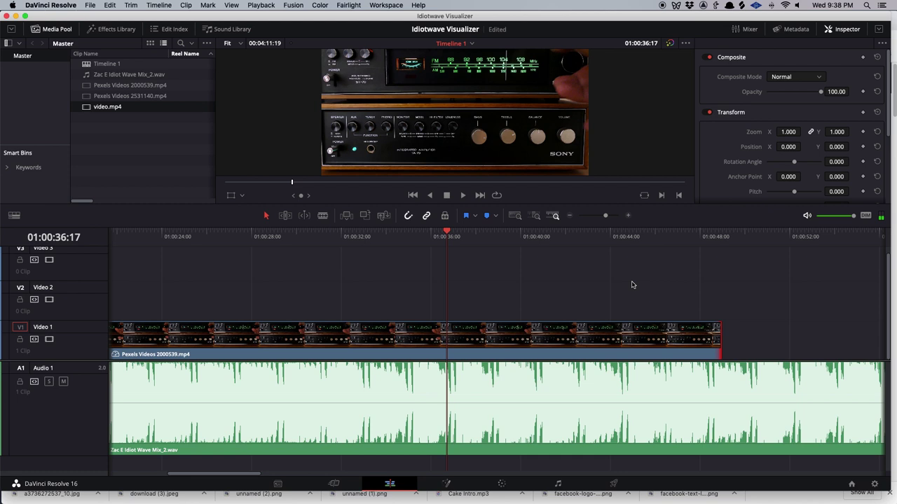
pyautogui.hscroll(-10, 632, 284)
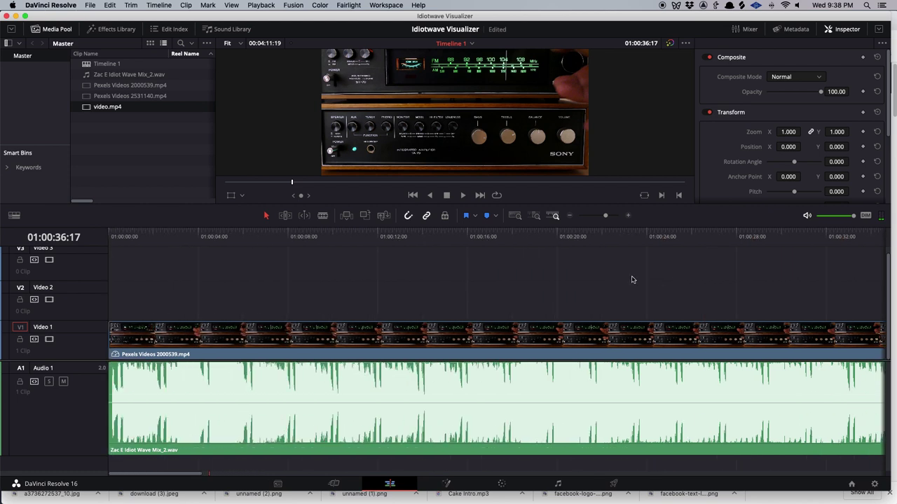
pyautogui.press('super+minus')
pyautogui.press('super+minus')
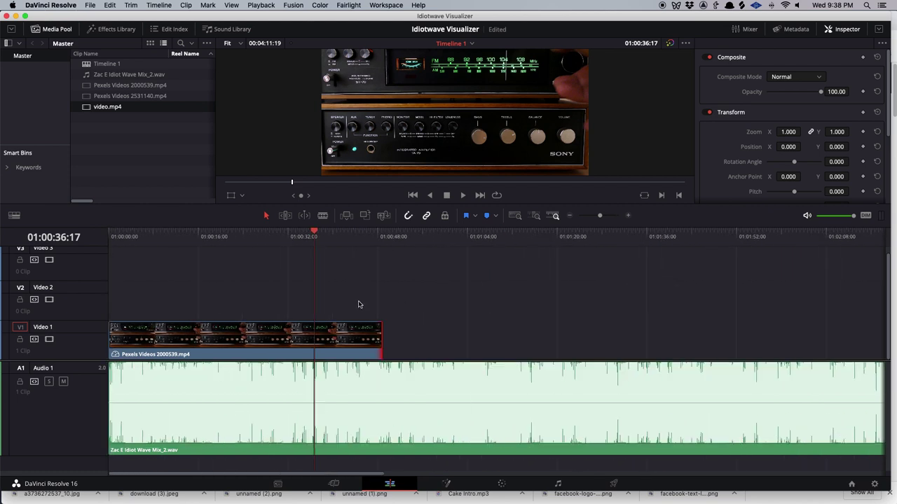
# Option-drag copies of Pexels Videos 2000539 end to end, six in total, past the song's end.
pyautogui.moveTo(263, 331); pyautogui.dragTo(506, 341)
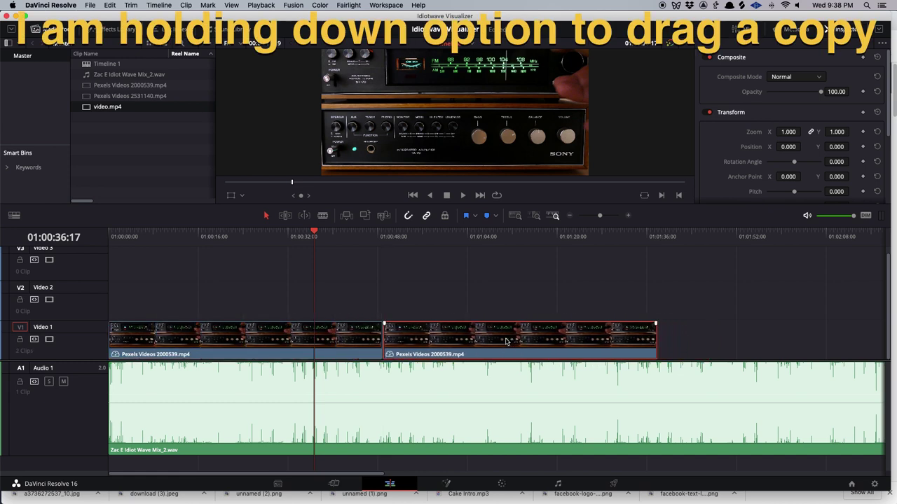
pyautogui.hscroll(3, 506, 341)
pyautogui.moveTo(329, 339); pyautogui.dragTo(640, 341)
pyautogui.hscroll(10, 643, 343)
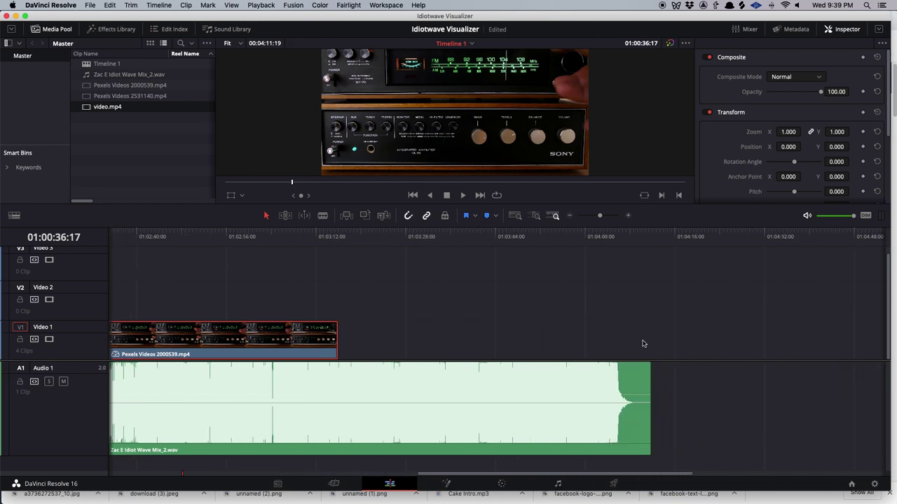
pyautogui.moveTo(274, 344); pyautogui.dragTo(554, 342)
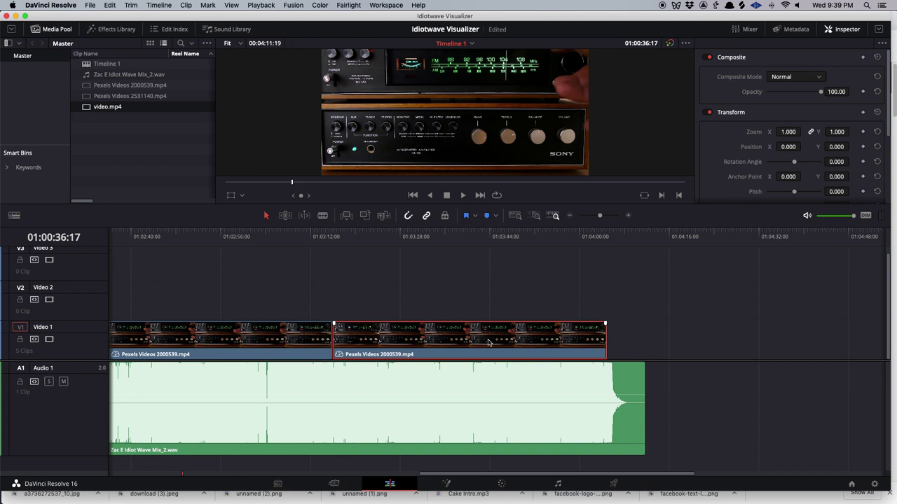
pyautogui.moveTo(354, 340); pyautogui.dragTo(629, 341)
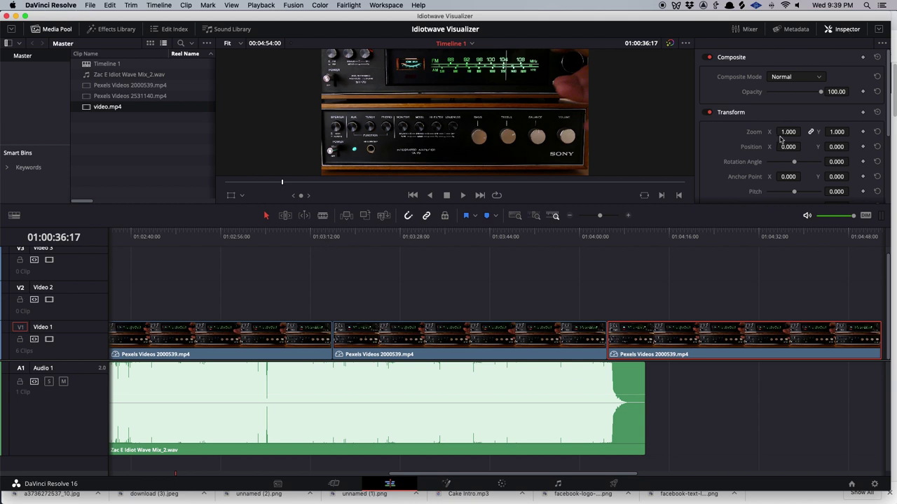
pyautogui.scroll(-3, 774, 146)
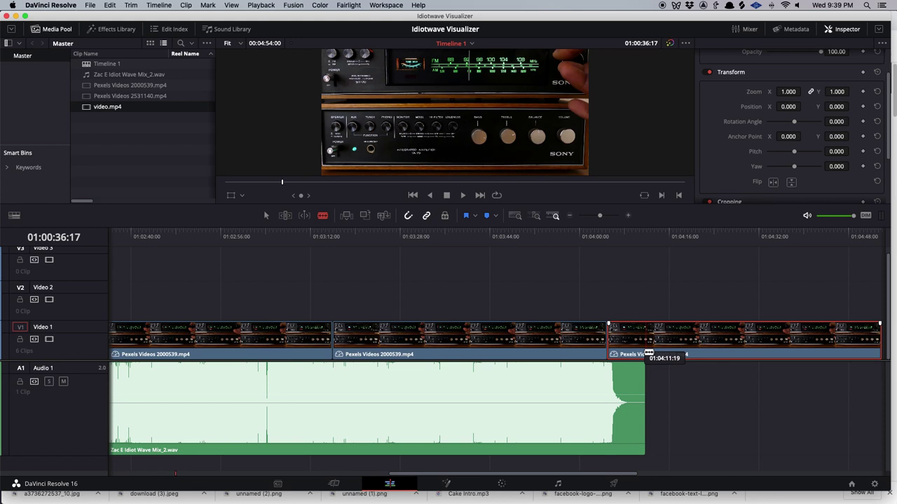
# With snapping on, blade the last Video 1 clip at the song's end and delete the leftover.
pyautogui.click(408, 216)
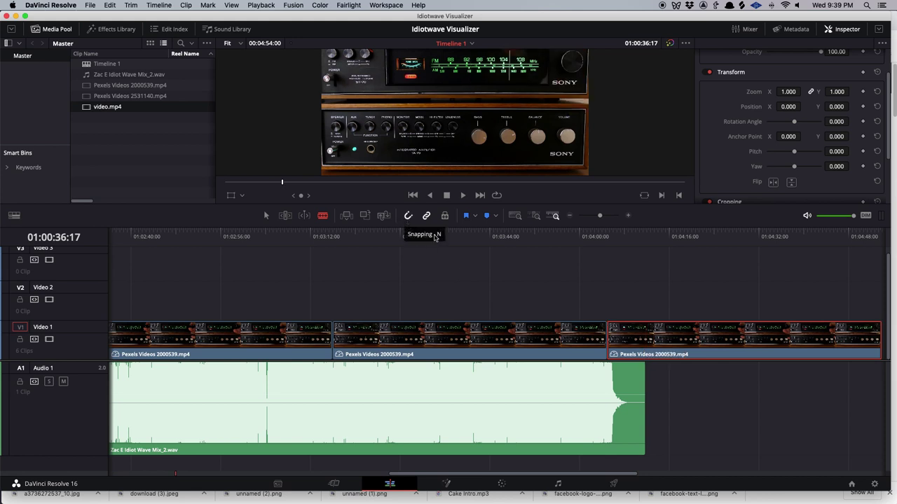
pyautogui.click(651, 352)
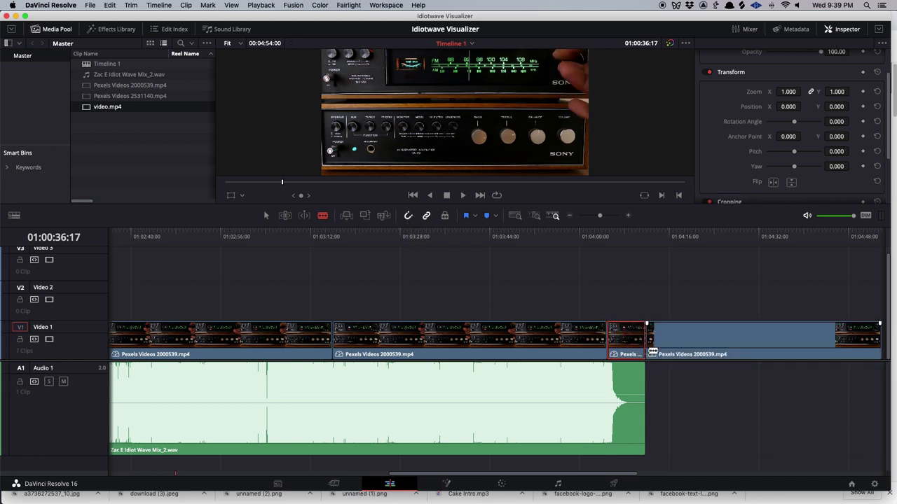
pyautogui.press('a')
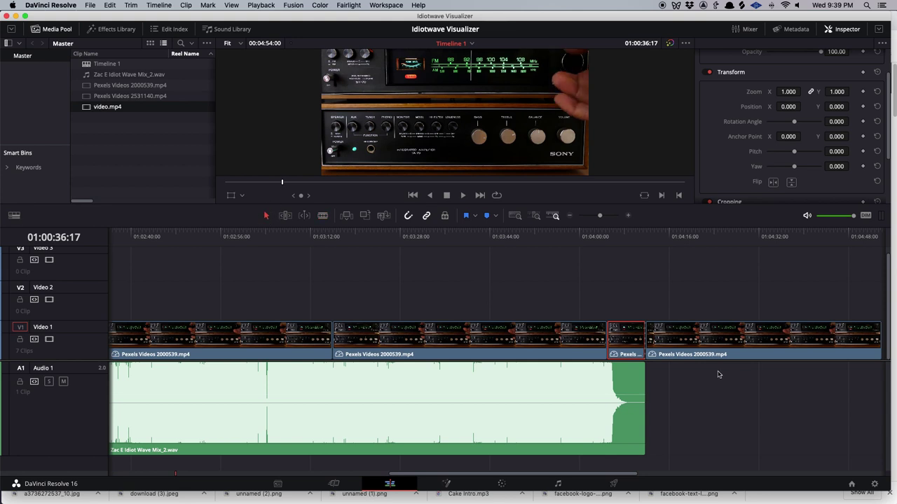
pyautogui.click(725, 356)
pyautogui.press('Delete')
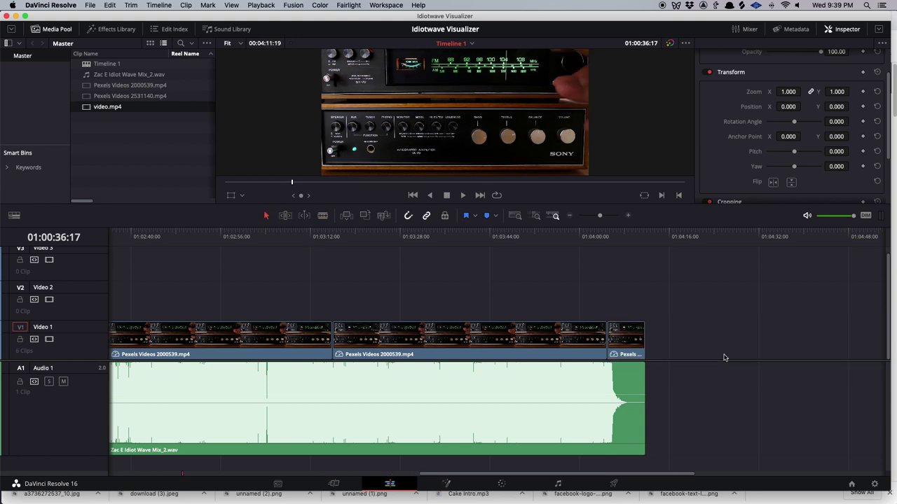
# Play back from 01:00:49:00 to check the looped footage.
pyautogui.hscroll(-15, 725, 357)
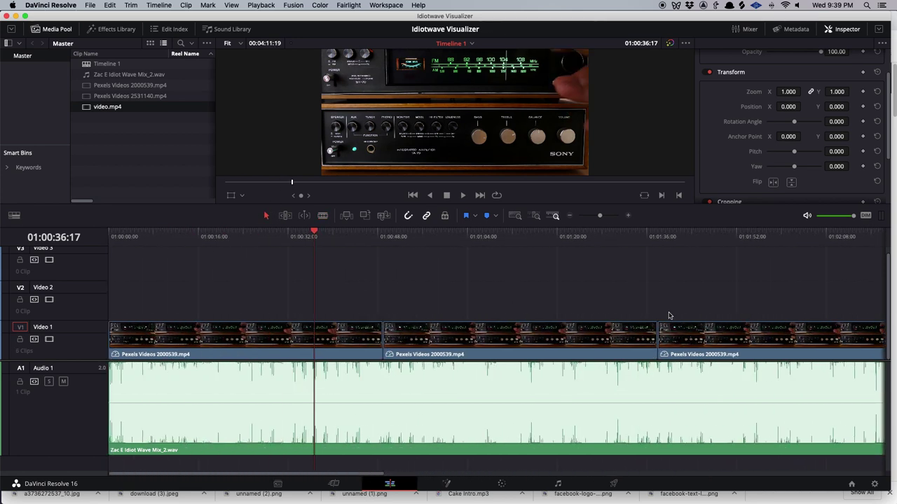
pyautogui.click(385, 238)
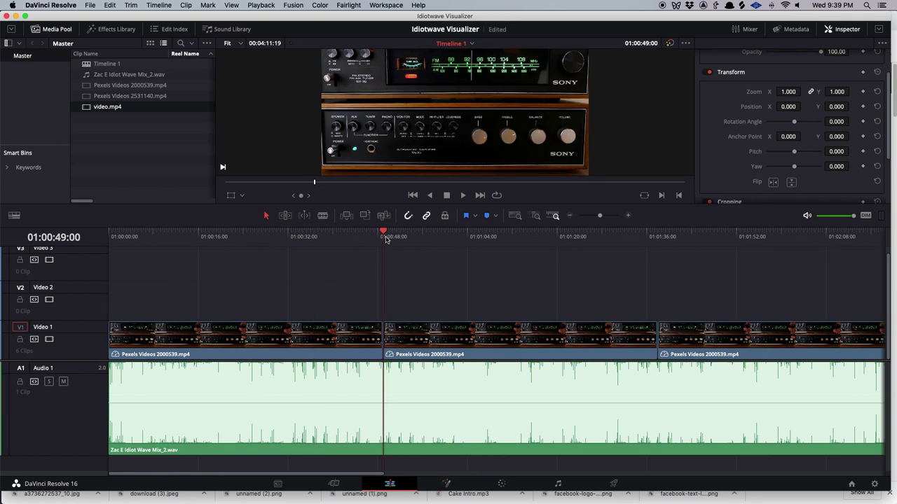
pyautogui.press('space')
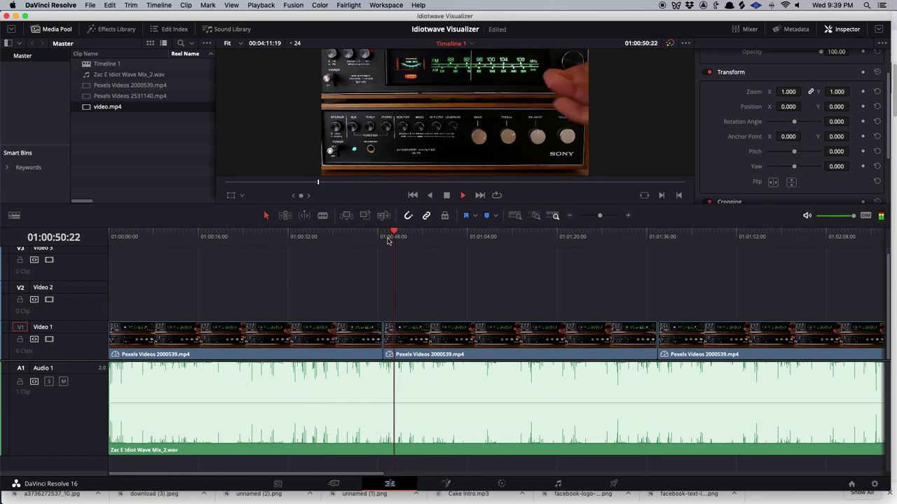
pyautogui.press('space')
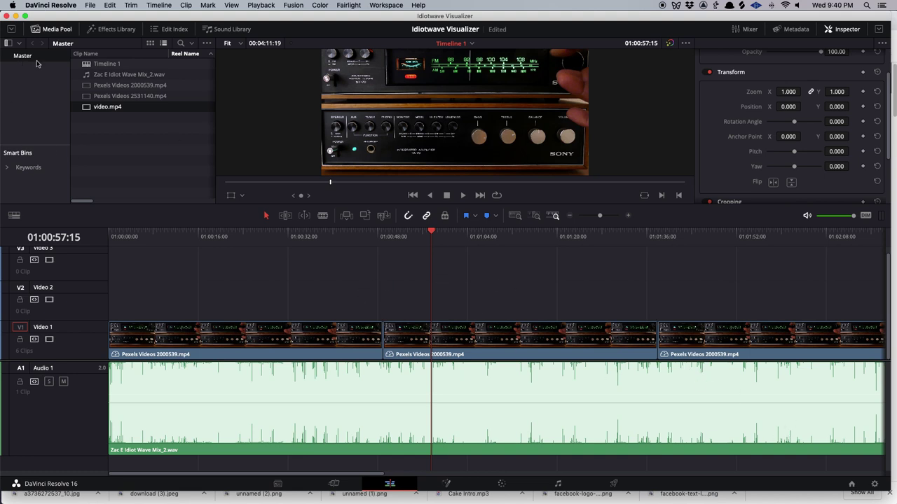
# Quick Look gradient.png in the Visualizer source material folder.
pyautogui.click(17, 39)
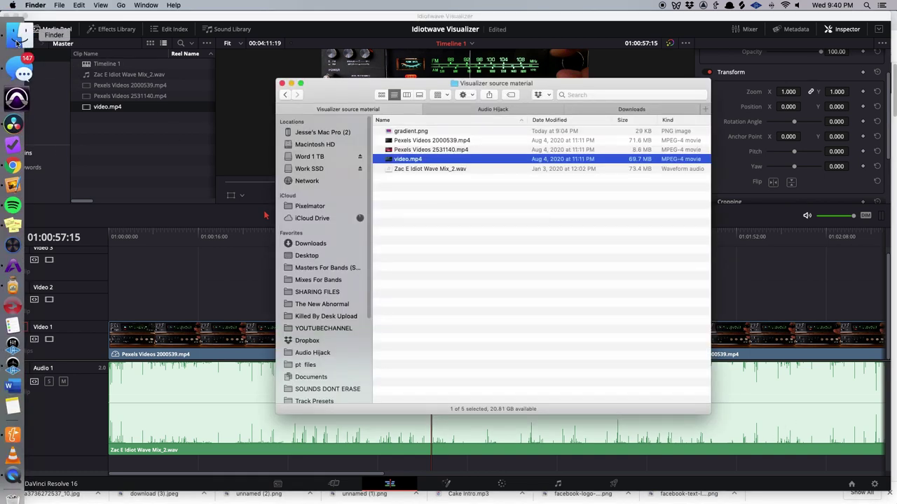
pyautogui.click(410, 140)
pyautogui.click(404, 132)
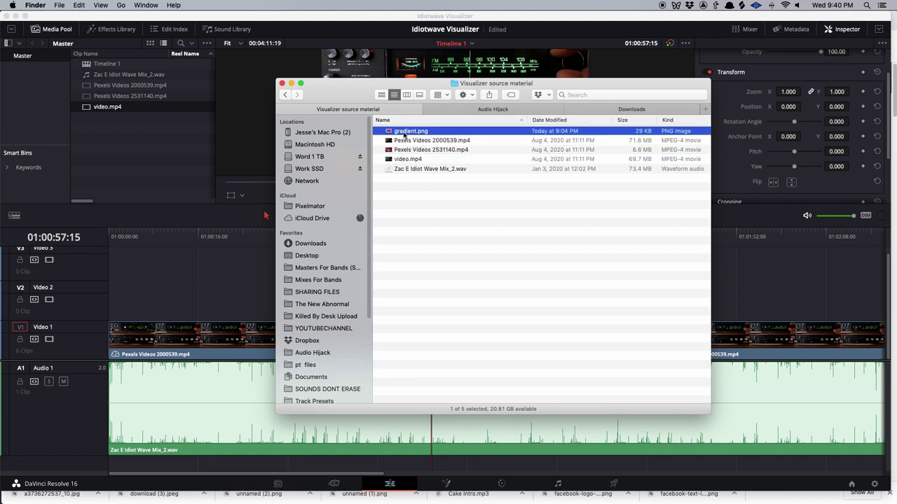
pyautogui.press('space')
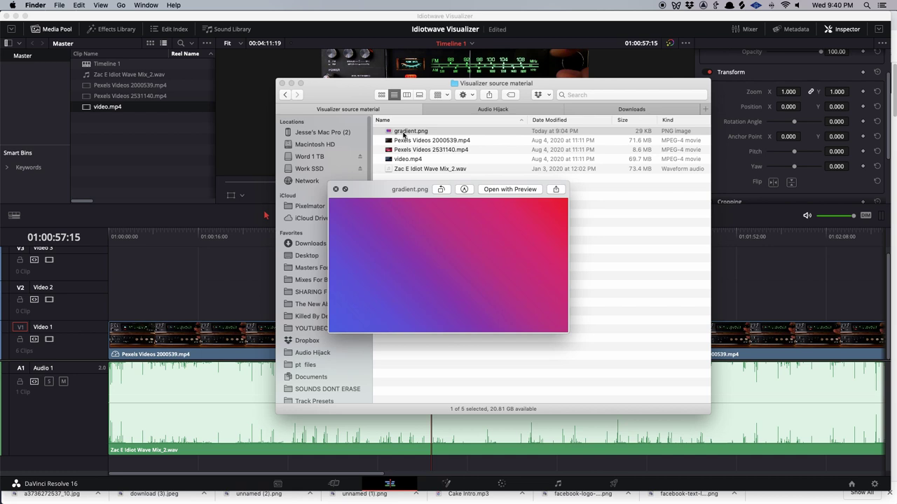
pyautogui.press('space')
# Place gradient.png on Video 2 above the looped footage, ending with the song.
pyautogui.moveTo(404, 133); pyautogui.dragTo(706, 309)
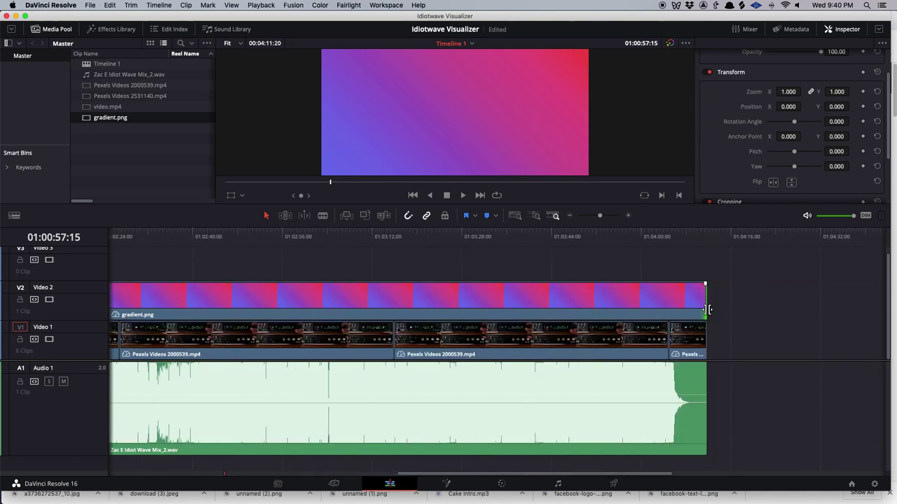
pyautogui.hscroll(-10, 704, 308)
pyautogui.click(133, 309)
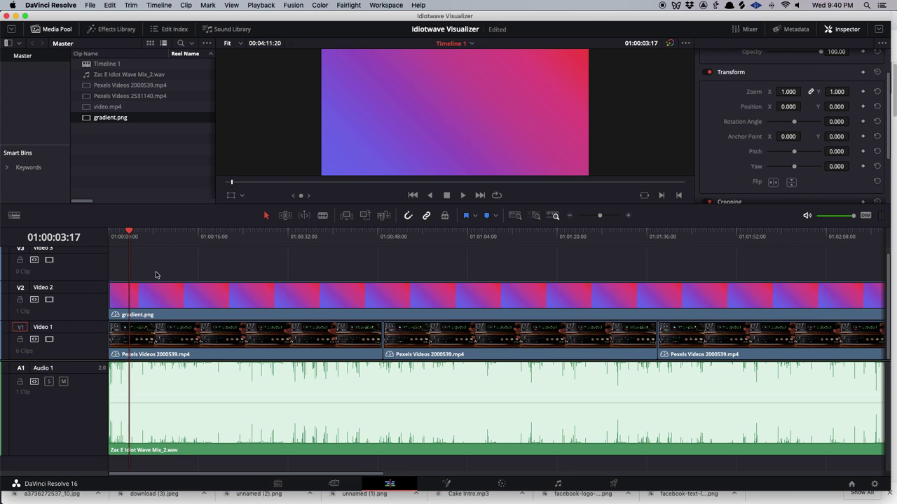
# Set gradient.png's Composite opacity to 46.96 in the Inspector and save the project.
pyautogui.click(844, 28)
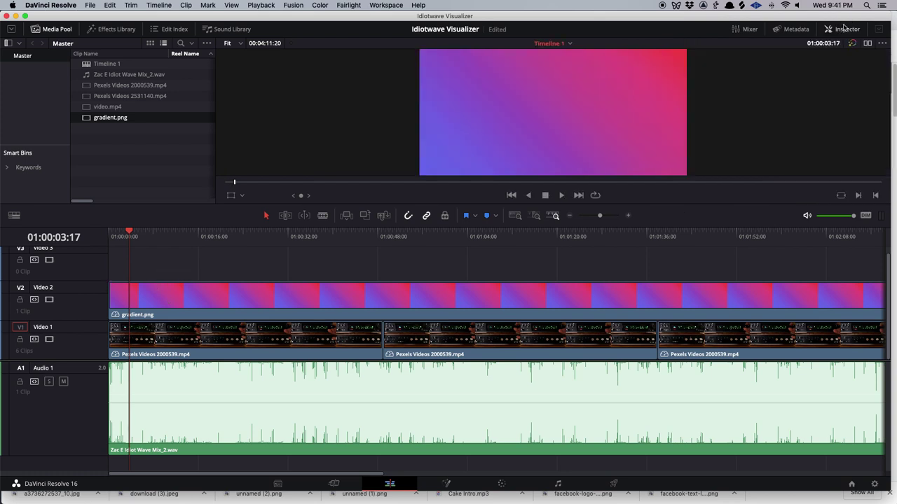
pyautogui.click(843, 29)
pyautogui.click(844, 29)
pyautogui.click(844, 29)
pyautogui.scroll(3, 804, 85)
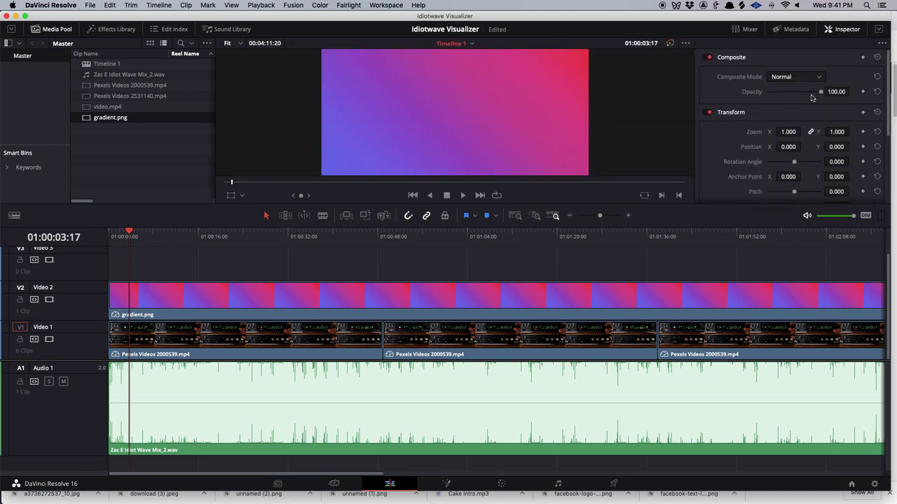
pyautogui.moveTo(819, 94); pyautogui.dragTo(789, 94)
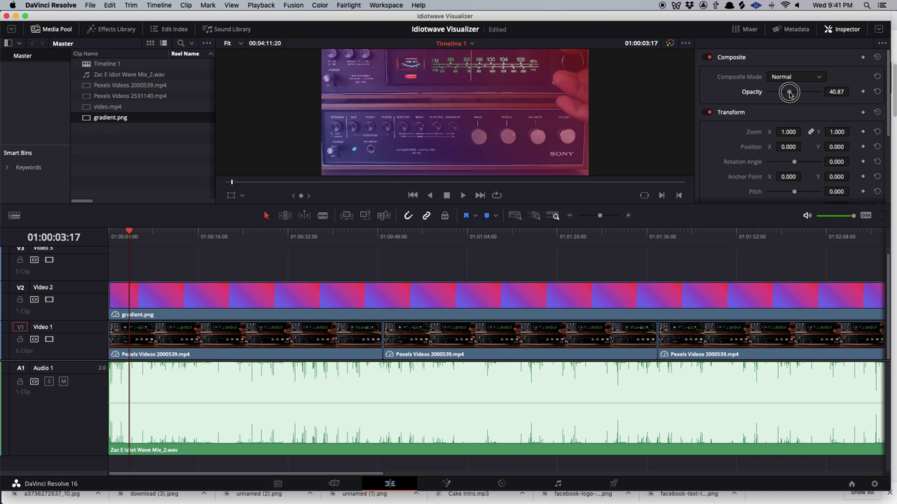
pyautogui.moveTo(789, 93); pyautogui.dragTo(791, 94)
pyautogui.press('super+s')
# Play back from around 01:01:13 to check the blended gradient.
pyautogui.click(522, 236)
pyautogui.press('space')
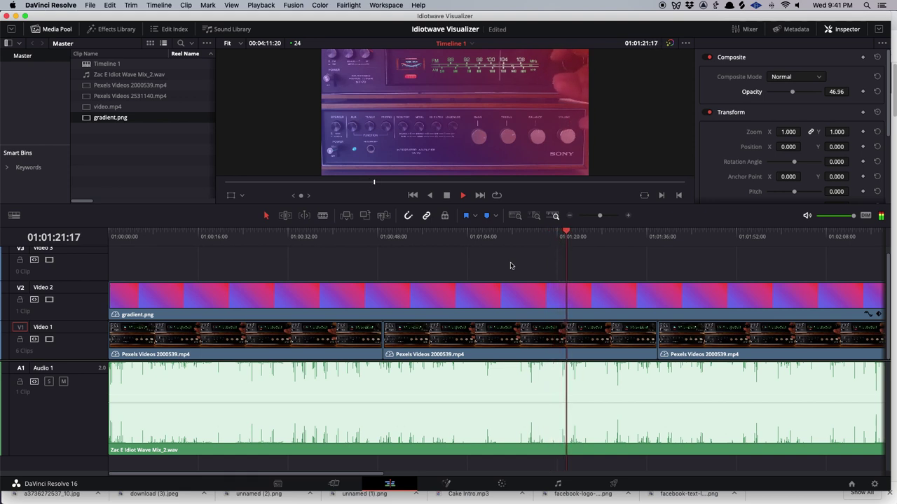
pyautogui.press('space')
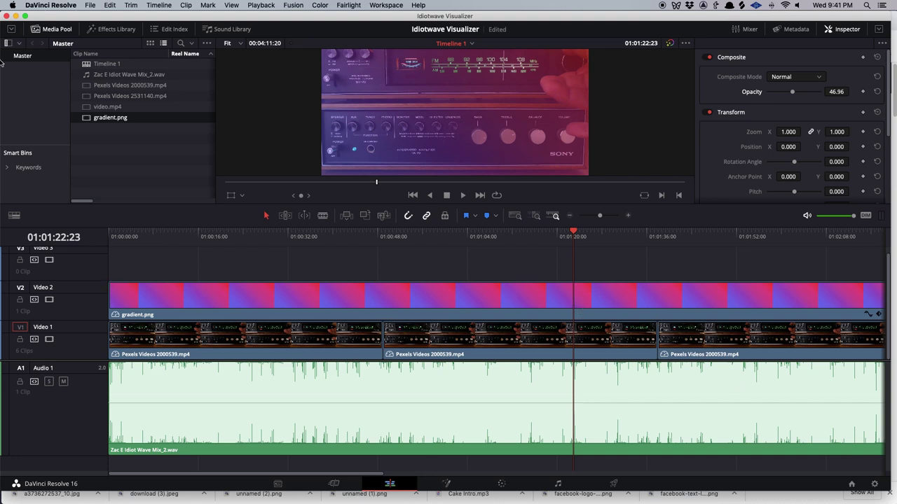
pyautogui.click(11, 39)
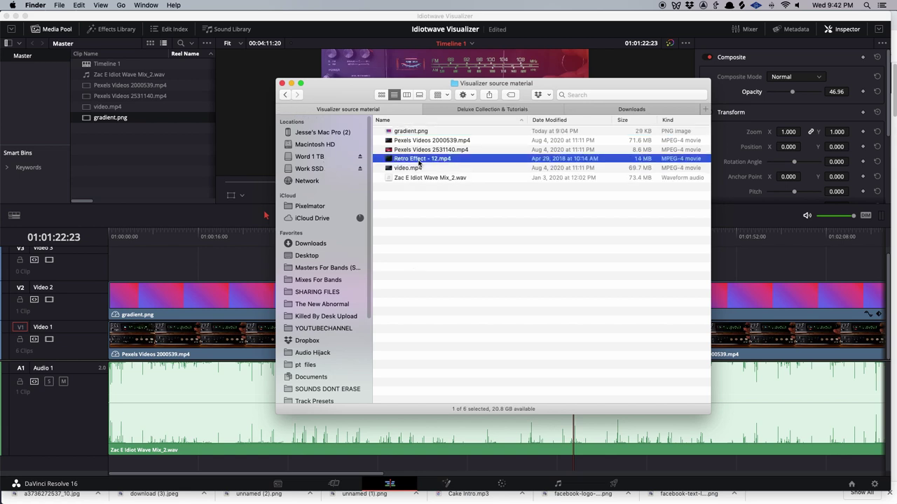
pyautogui.click(416, 163)
pyautogui.moveTo(416, 162); pyautogui.dragTo(154, 258)
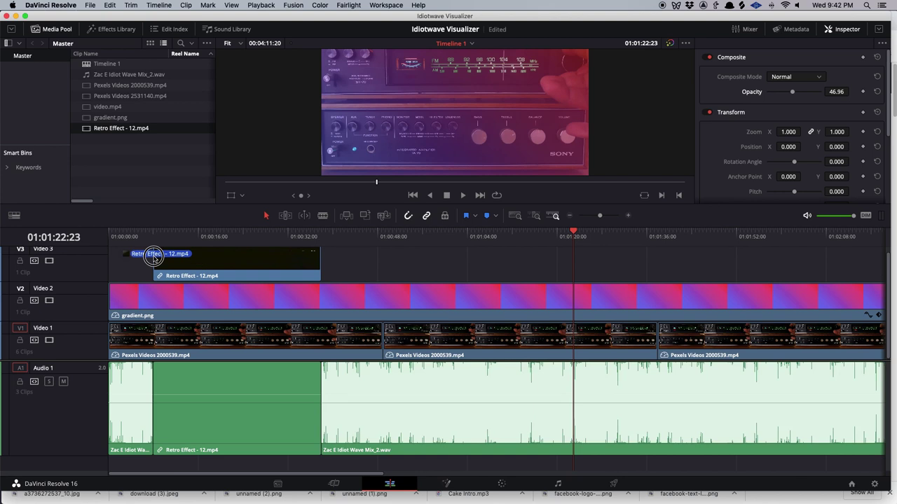
pyautogui.moveTo(154, 257); pyautogui.dragTo(155, 262)
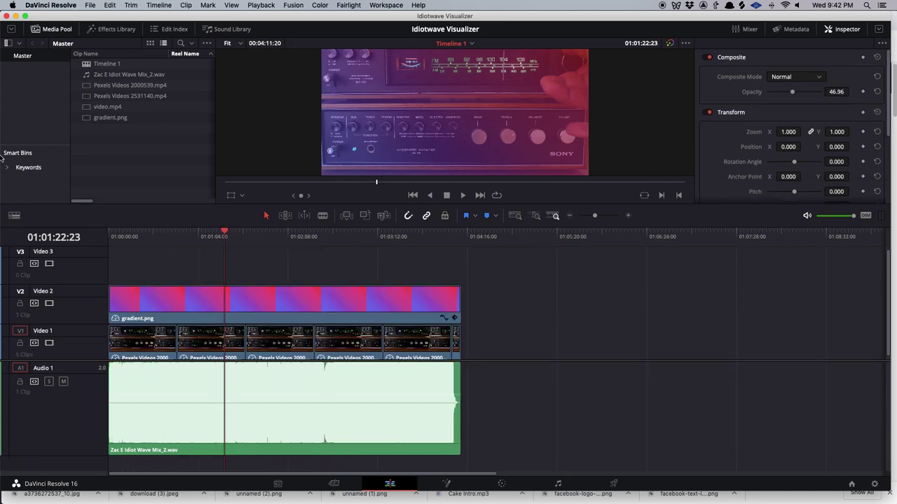
pyautogui.moveTo(4, 62)
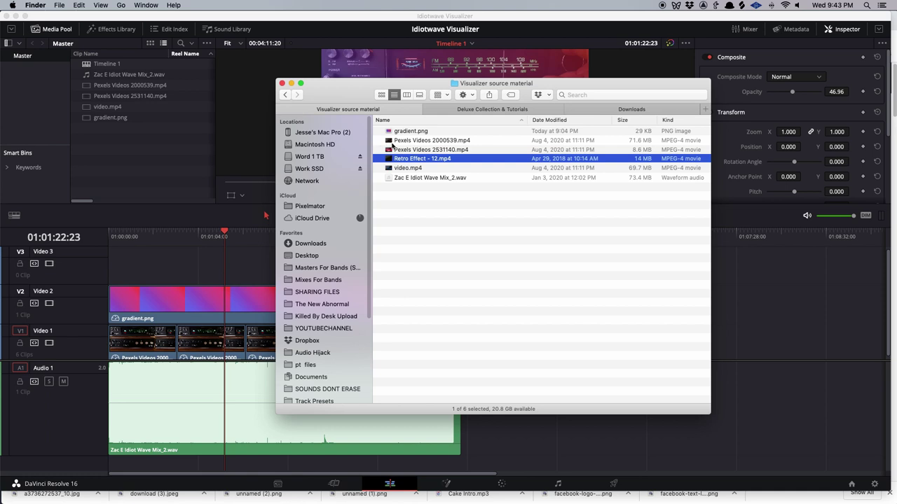
# Add Retro Effect - 12.mp4, unlink and delete its audio, and move the video to Video 3's start.
pyautogui.moveTo(405, 160); pyautogui.dragTo(751, 343)
pyautogui.click(753, 346)
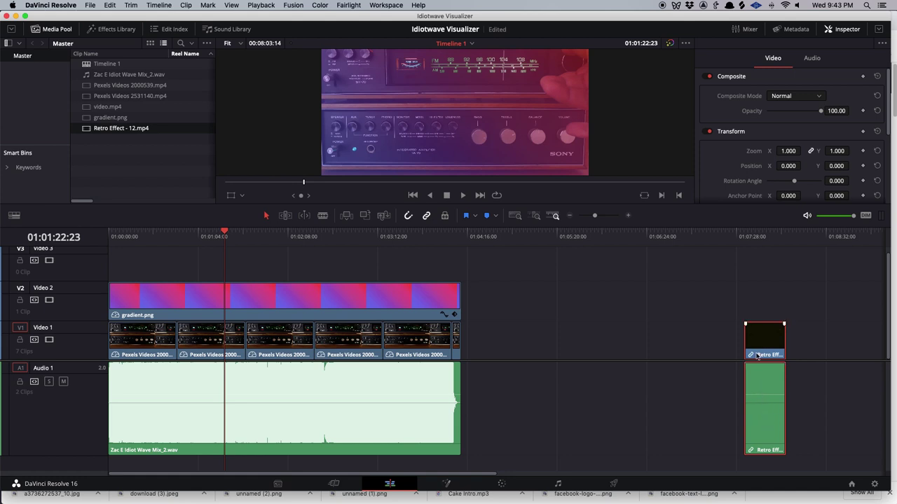
pyautogui.rightClick(761, 381)
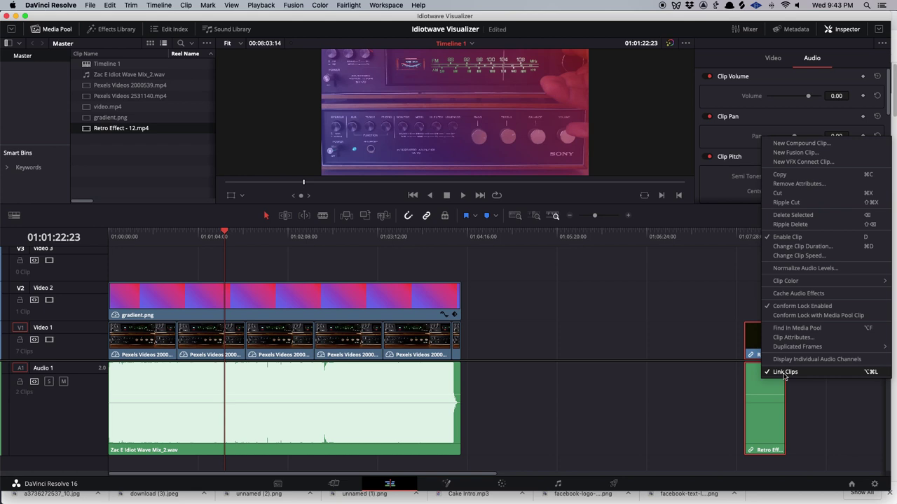
pyautogui.click(784, 375)
pyautogui.click(756, 388)
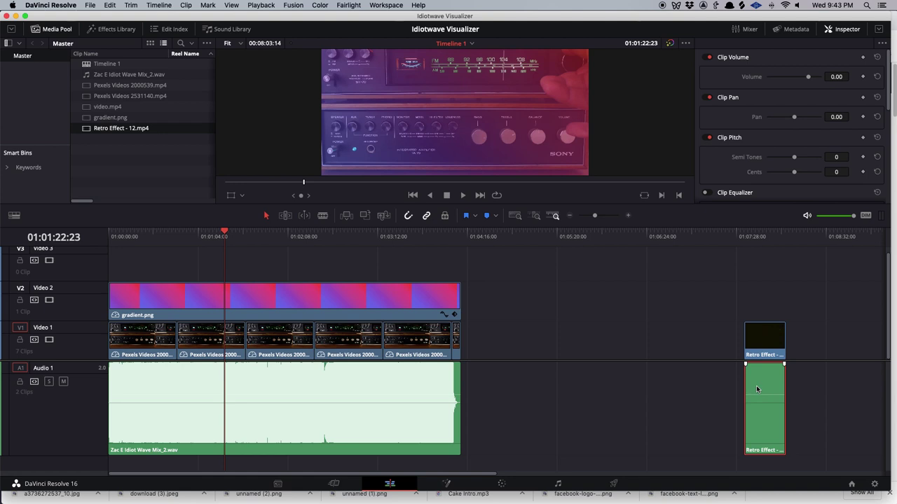
pyautogui.press('Delete')
pyautogui.moveTo(755, 355); pyautogui.dragTo(101, 257)
pyautogui.moveTo(159, 237); pyautogui.dragTo(91, 236)
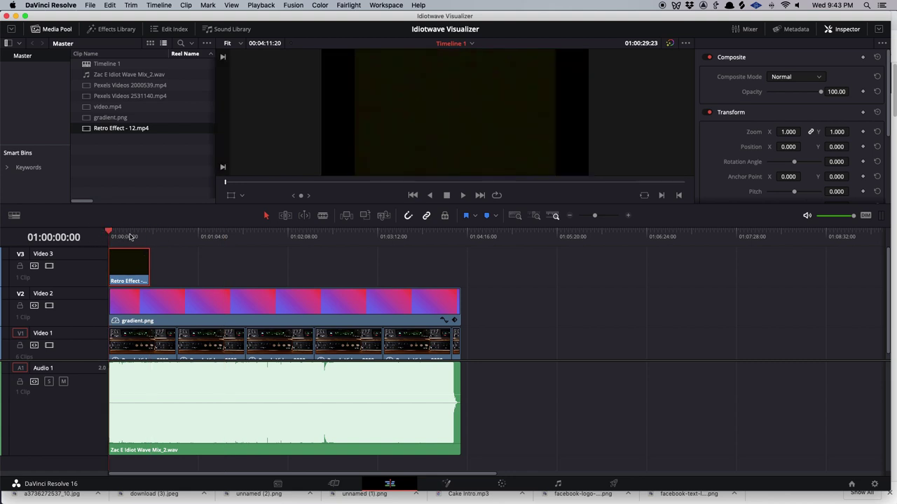
# Set the Retro Effect clip's composite mode to Add and play the opening to preview it.
pyautogui.press('space')
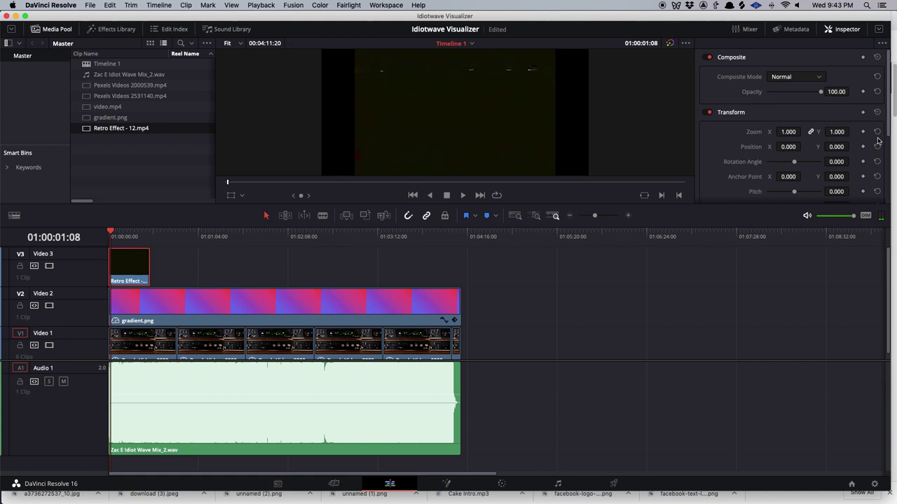
pyautogui.click(819, 78)
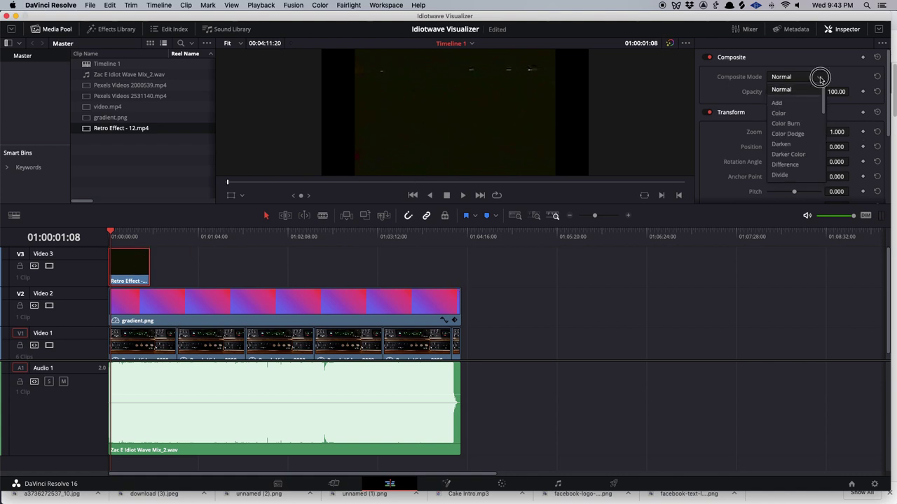
pyautogui.click(791, 104)
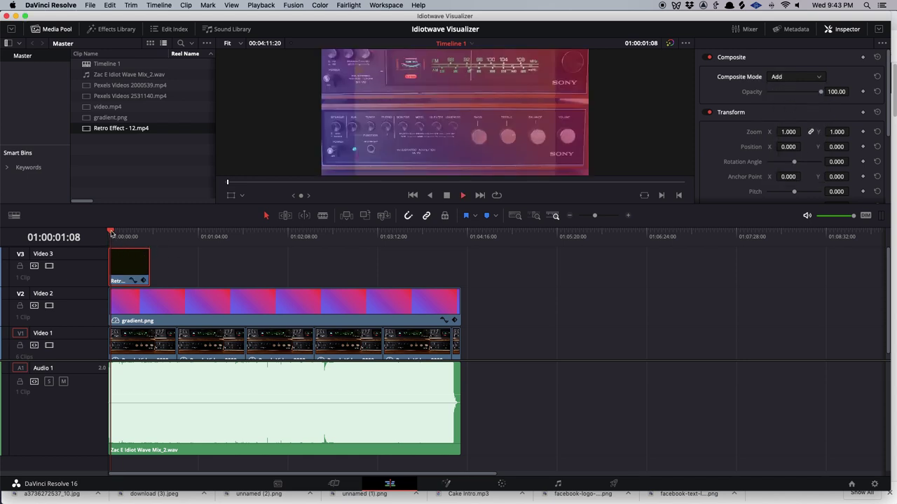
pyautogui.press('space')
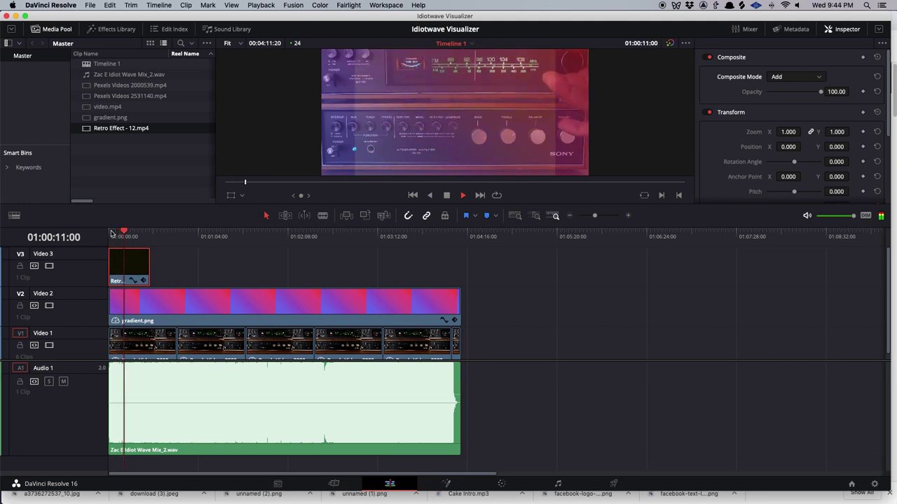
pyautogui.press('space')
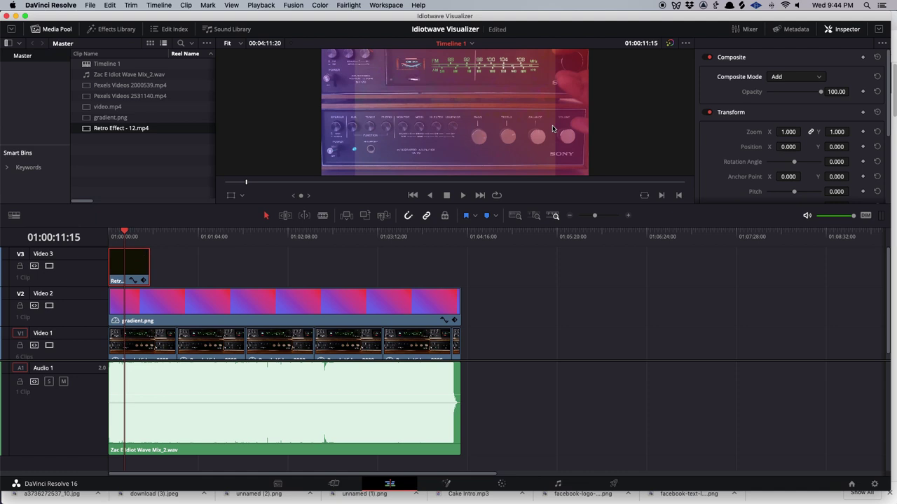
# Zoom the Retro Effect overlay clip to 1.390 and replay from the start to check it.
pyautogui.scroll(-3, 734, 149)
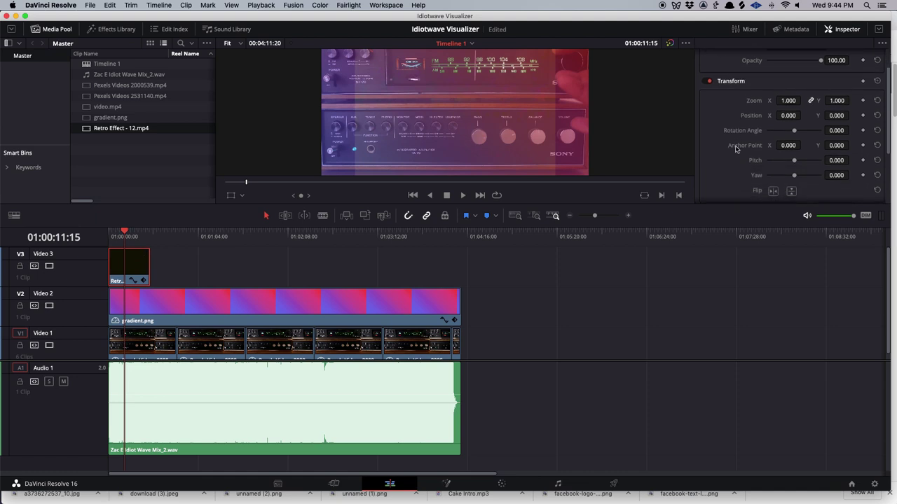
pyautogui.moveTo(788, 93); pyautogui.dragTo(809, 94)
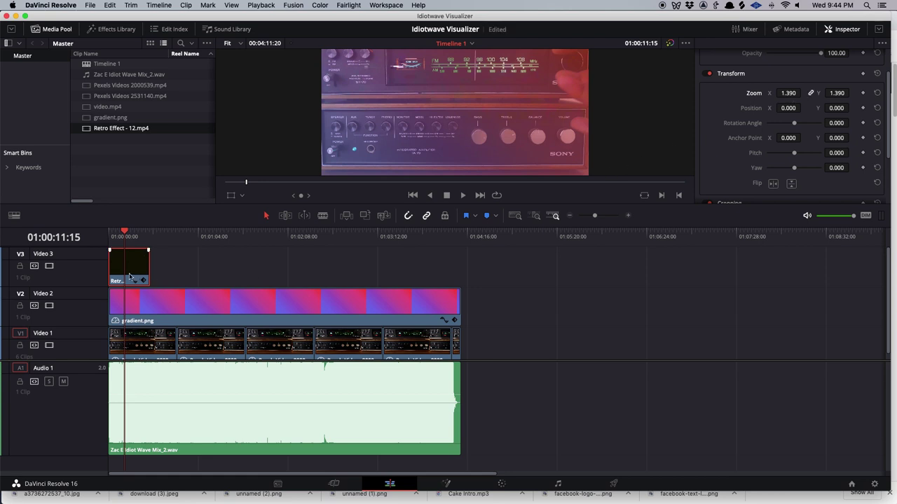
pyautogui.press('Home')
pyautogui.press('space')
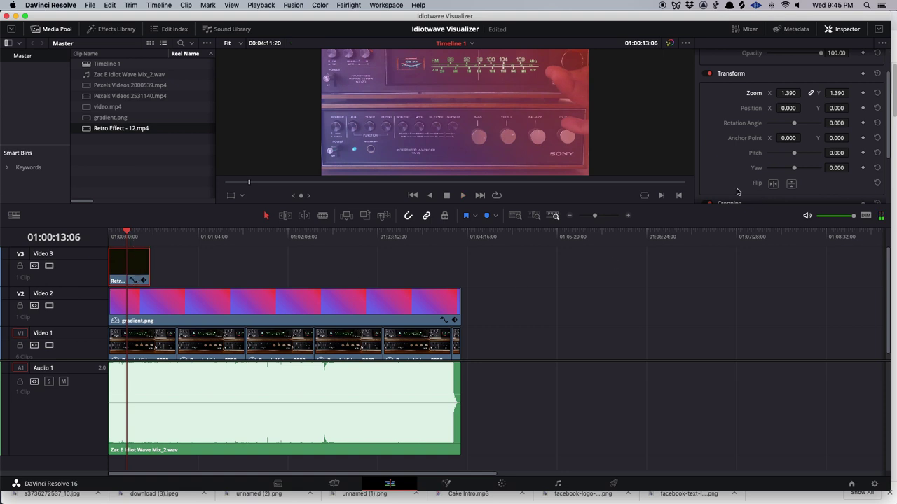
pyautogui.scroll(3, 741, 186)
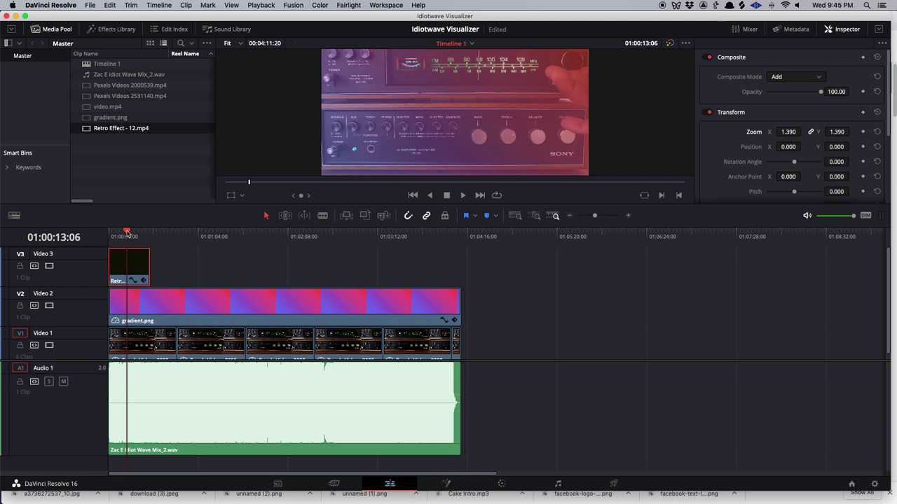
# Replay from the start and lower the Retro Effect overlay's opacity to 52.17.
pyautogui.moveTo(128, 233); pyautogui.dragTo(104, 233)
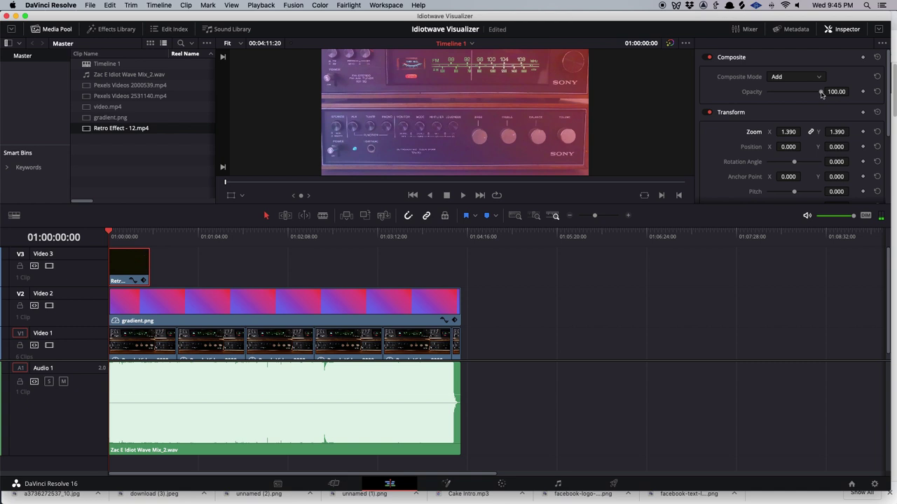
pyautogui.press('space')
pyautogui.moveTo(822, 94); pyautogui.dragTo(795, 95)
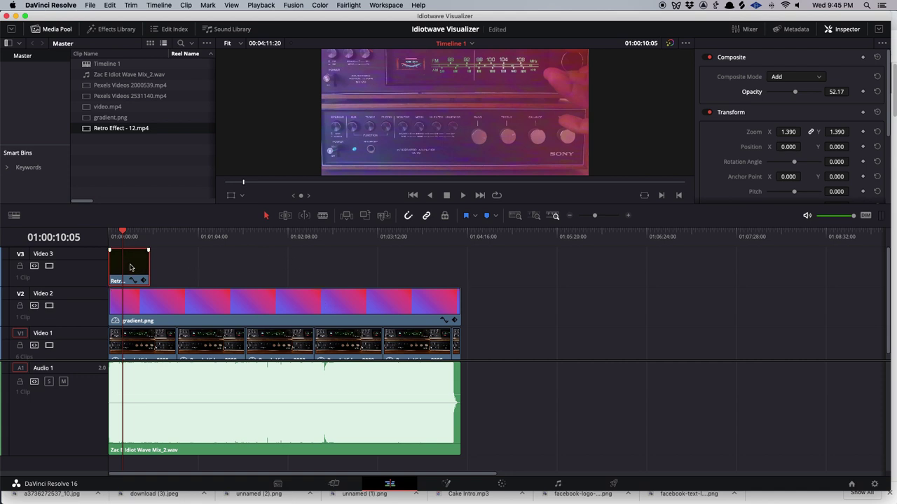
# Copy the Retro Effect clip repeatedly along Video 3 and split the last copy at the gradient's end.
pyautogui.moveTo(128, 260); pyautogui.dragTo(467, 269)
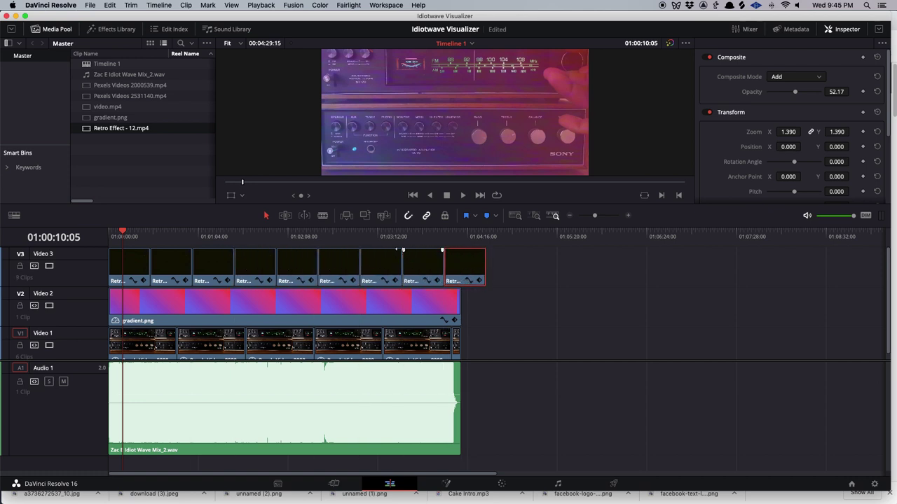
pyautogui.click(322, 217)
pyautogui.click(461, 266)
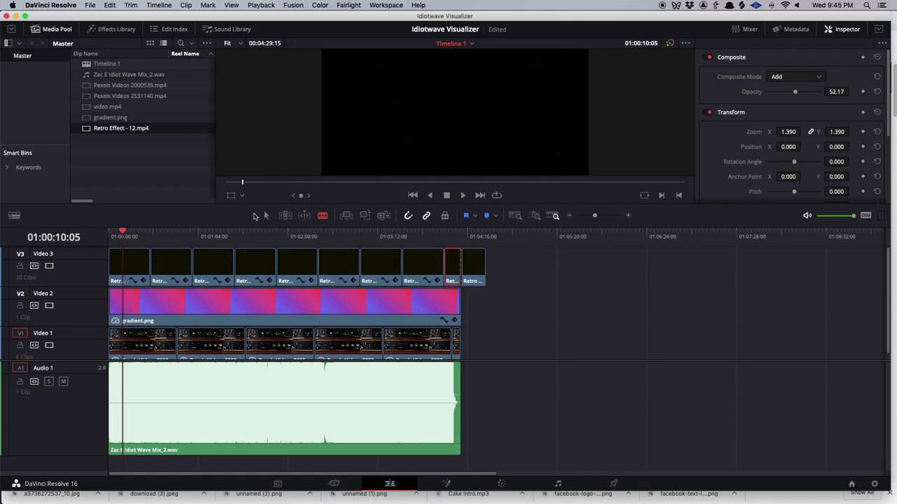
# Delete the excess Retro piece past the end and fade out the last glitch clip.
pyautogui.click(267, 216)
pyautogui.click(473, 270)
pyautogui.press('BackSpace')
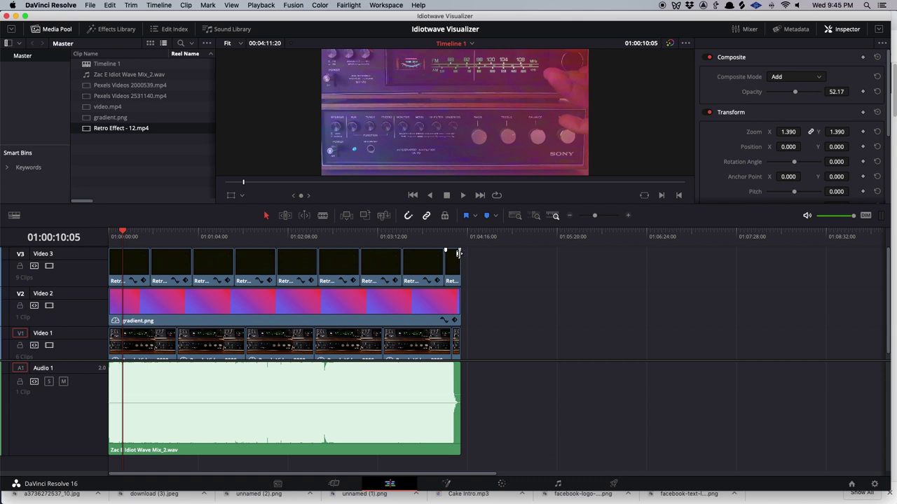
pyautogui.moveTo(459, 251); pyautogui.dragTo(454, 251)
pyautogui.press('super+equal')
pyautogui.press('super+equal')
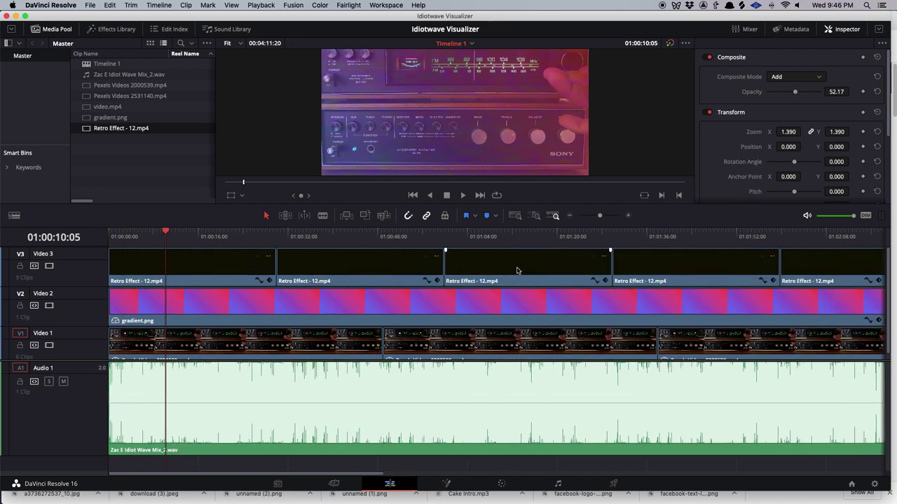
# Trim the V3, V2 and V1 clip ends to 01:04:05:00, play the ending back, and zoom out.
pyautogui.hscroll(10, 687, 270)
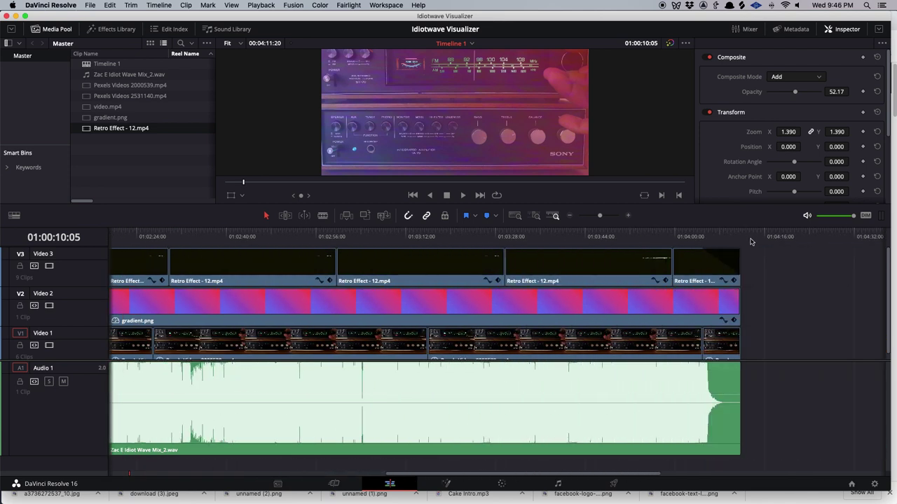
pyautogui.moveTo(714, 239)
pyautogui.mouseDown()
pyautogui.moveTo(702, 238)
pyautogui.moveTo(704, 250)
pyautogui.mouseUp()
pyautogui.moveTo(738, 293)
pyautogui.mouseDown()
pyautogui.moveTo(710, 293)
pyautogui.moveTo(731, 294)
pyautogui.mouseUp()
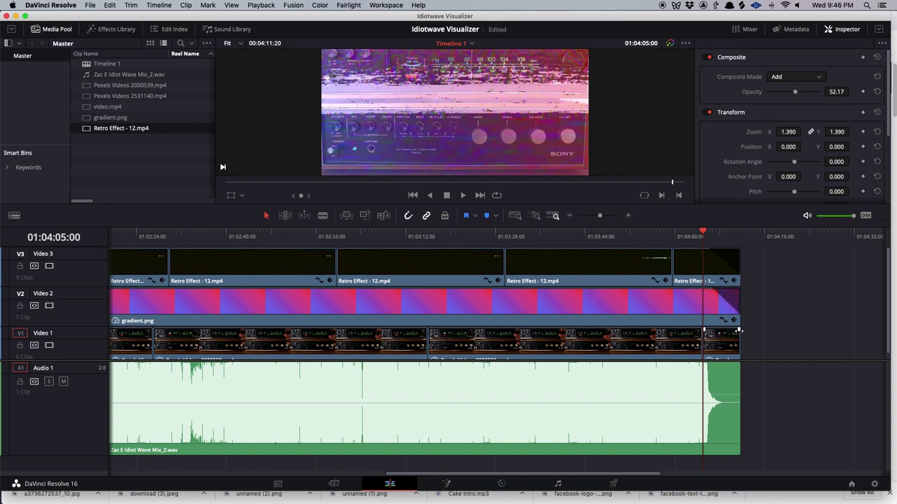
pyautogui.moveTo(736, 332); pyautogui.dragTo(702, 334)
pyautogui.press('space')
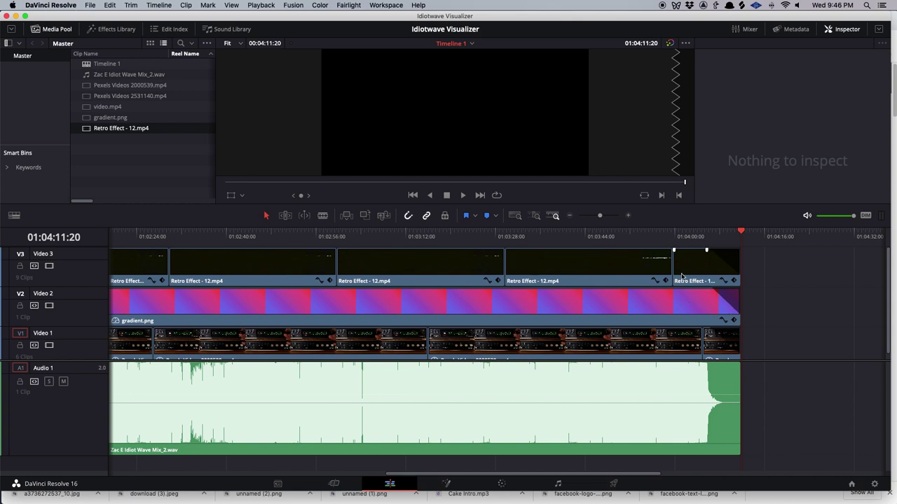
pyautogui.press('super+minus')
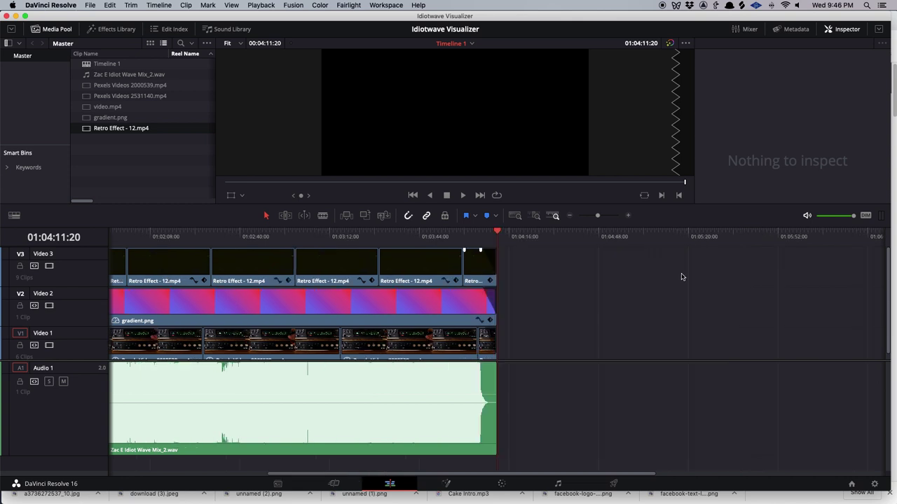
pyautogui.press('super+minus')
pyautogui.press('Home')
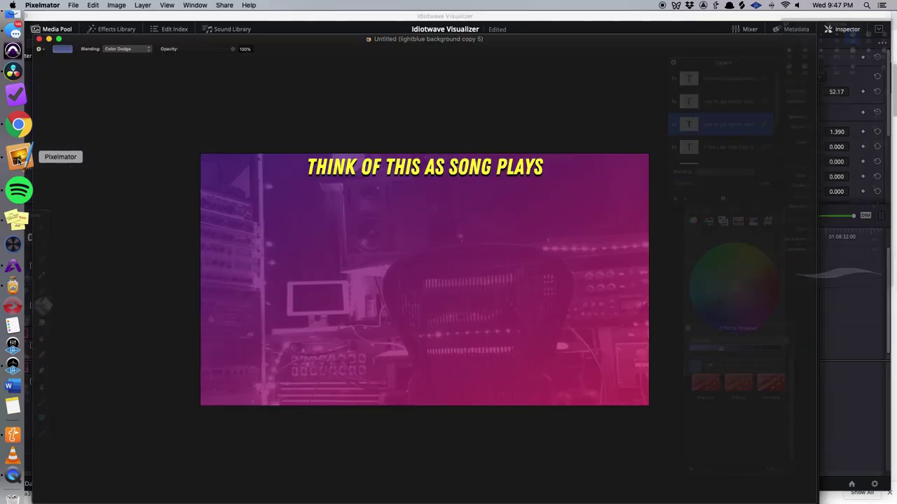
# Create a new 1920×1080 image and Magic-Erase its white background to transparency.
pyautogui.click(73, 5)
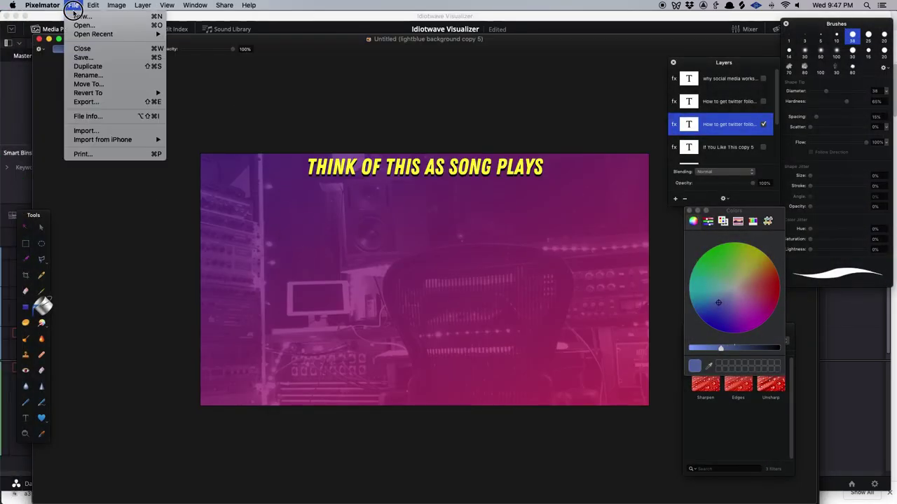
pyautogui.click(84, 19)
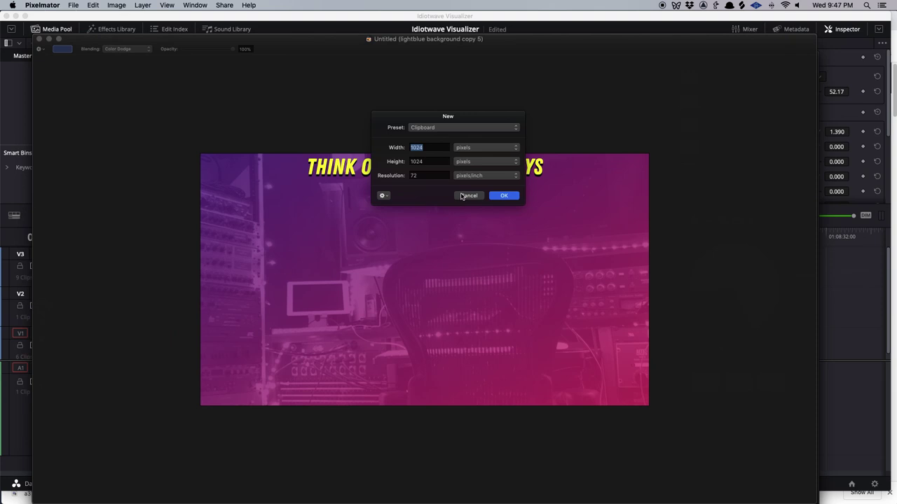
pyautogui.write('1920')
pyautogui.press('Tab')
pyautogui.write('1080')
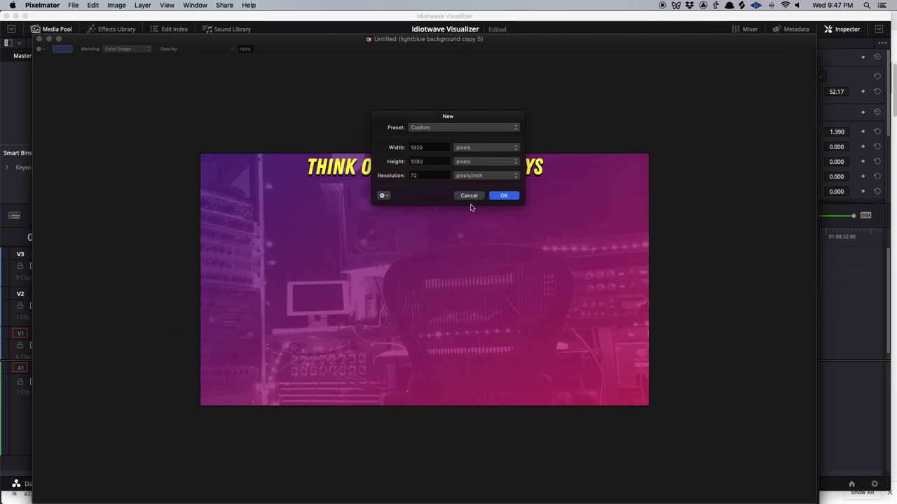
pyautogui.click(505, 198)
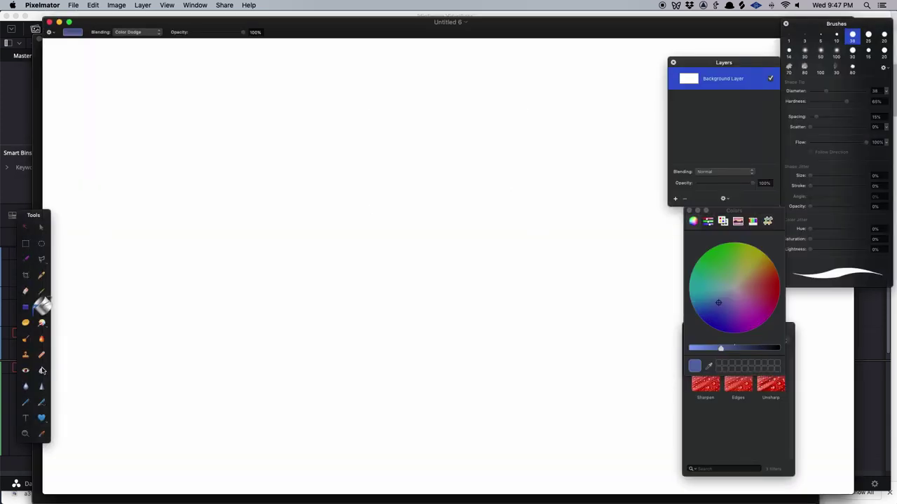
pyautogui.click(42, 370)
pyautogui.moveTo(214, 363); pyautogui.dragTo(206, 295)
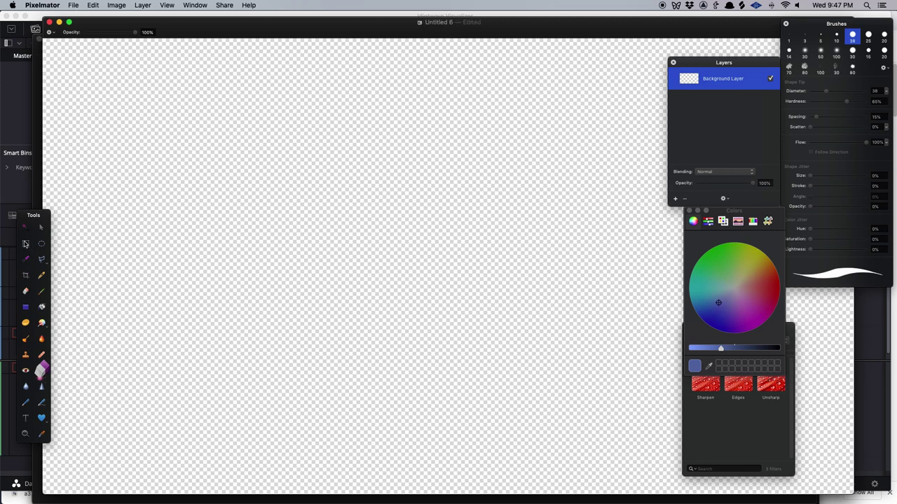
# Select a full-width strip along the canvas bottom and Paint Bucket it with black.
pyautogui.click(25, 244)
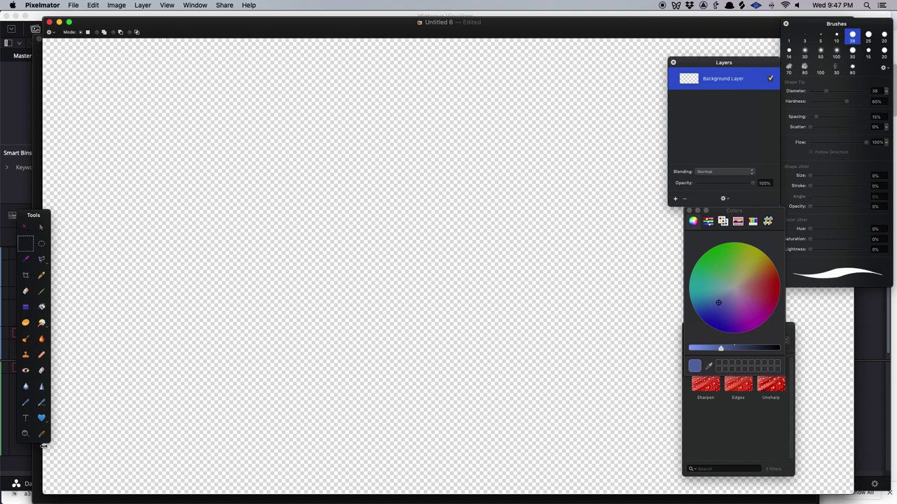
pyautogui.moveTo(43, 446)
pyautogui.mouseDown()
pyautogui.moveTo(226, 478)
pyautogui.moveTo(859, 495)
pyautogui.mouseUp()
pyautogui.press('n')
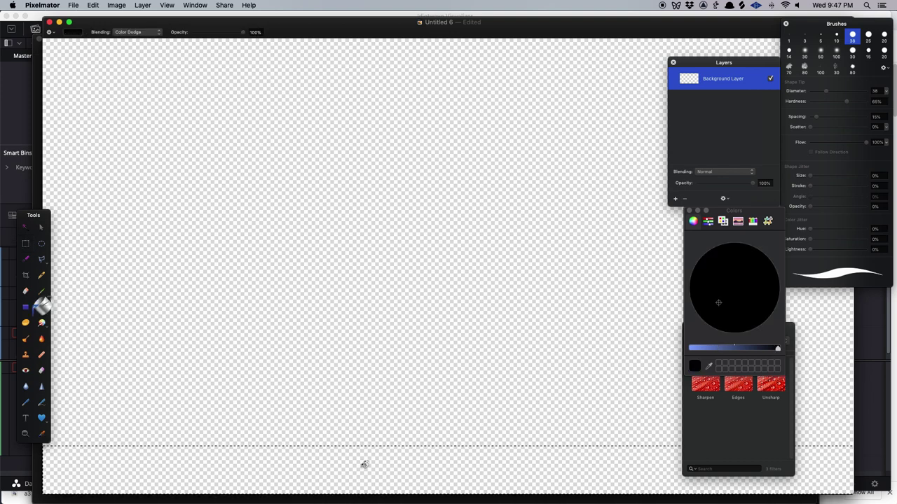
pyautogui.click(363, 465)
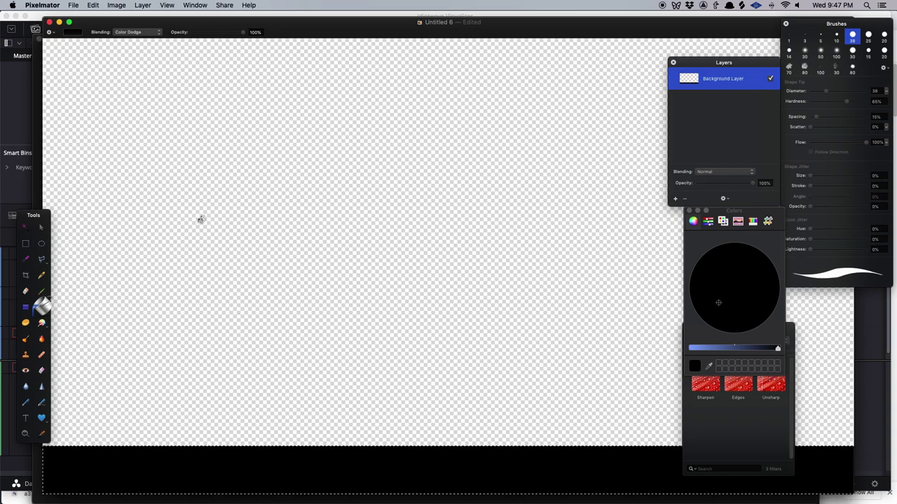
pyautogui.moveTo(10, 257)
pyautogui.click(21, 140)
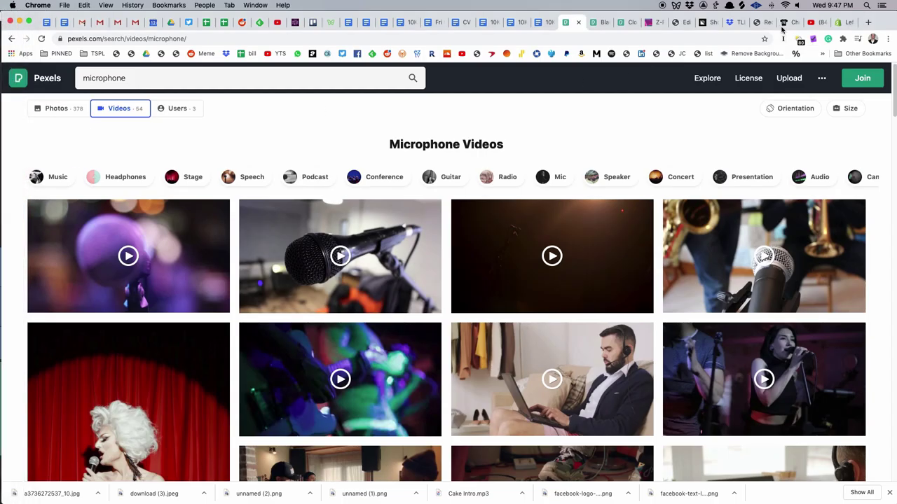
pyautogui.click(649, 23)
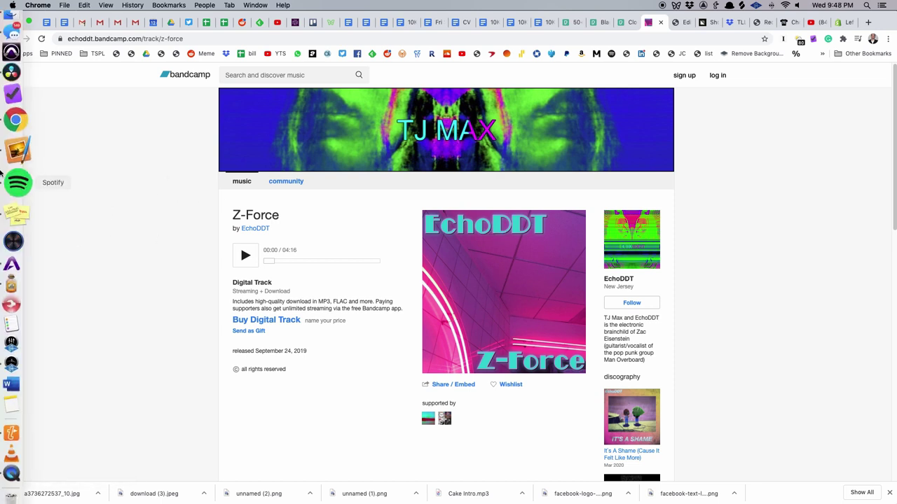
pyautogui.click(19, 160)
pyautogui.click(714, 299)
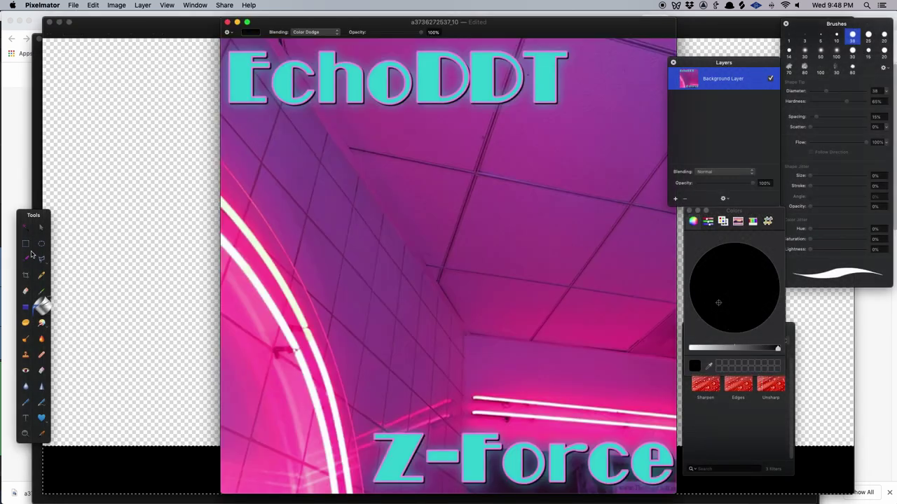
# Copy the EchoDDT title from the album art and paste it as a new layer in Untitled 6.
pyautogui.click(24, 245)
pyautogui.moveTo(576, 119); pyautogui.dragTo(207, 41)
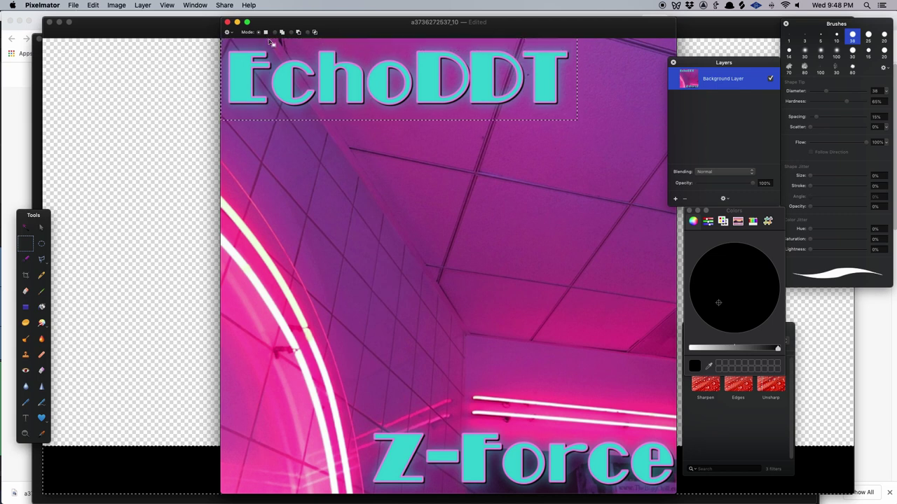
pyautogui.press('super+c')
pyautogui.click(177, 231)
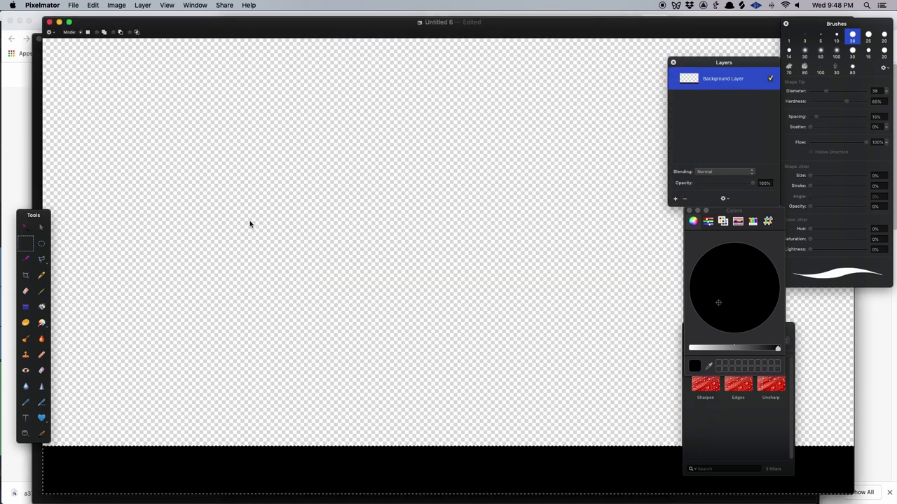
pyautogui.press('super+v')
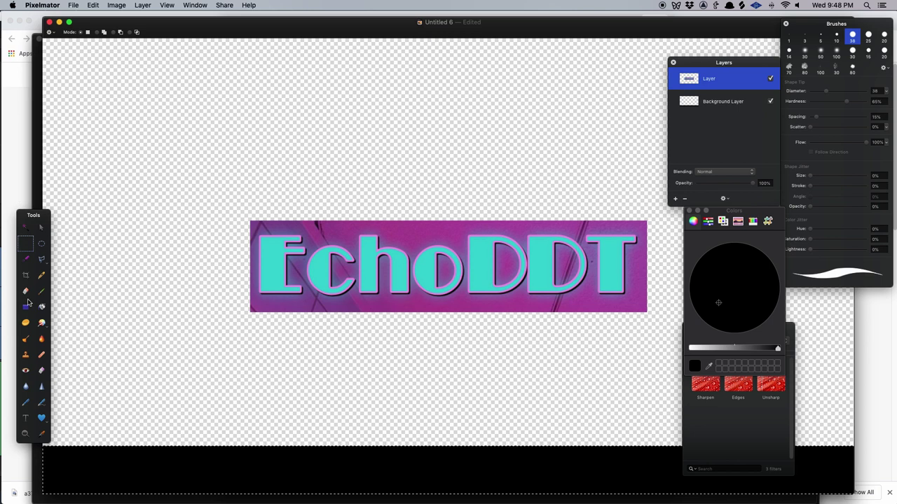
# Magic-Erase the purple background around the EchoDDT letters and inside the o and both Ds.
pyautogui.press('e')
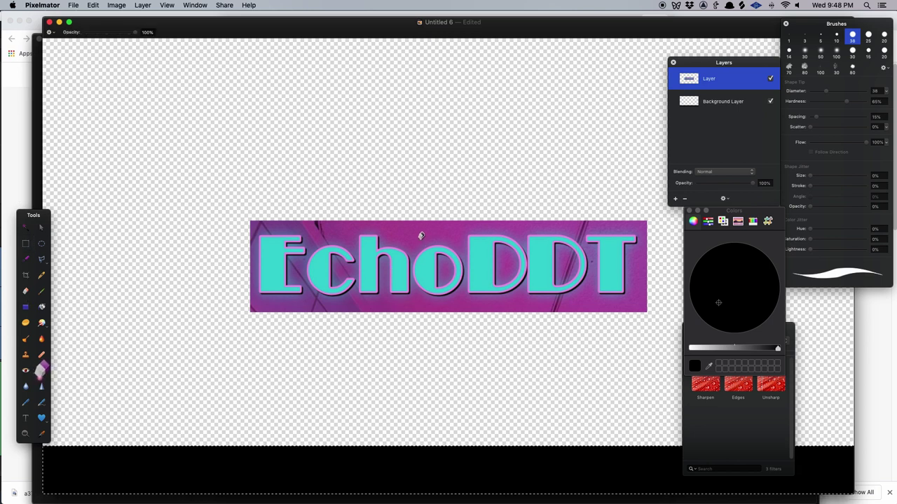
pyautogui.moveTo(417, 239)
pyautogui.mouseDown()
pyautogui.moveTo(419, 218)
pyautogui.moveTo(400, 231)
pyautogui.moveTo(410, 209)
pyautogui.mouseUp()
pyautogui.press('v')
pyautogui.press('e')
pyautogui.moveTo(440, 256); pyautogui.dragTo(439, 248)
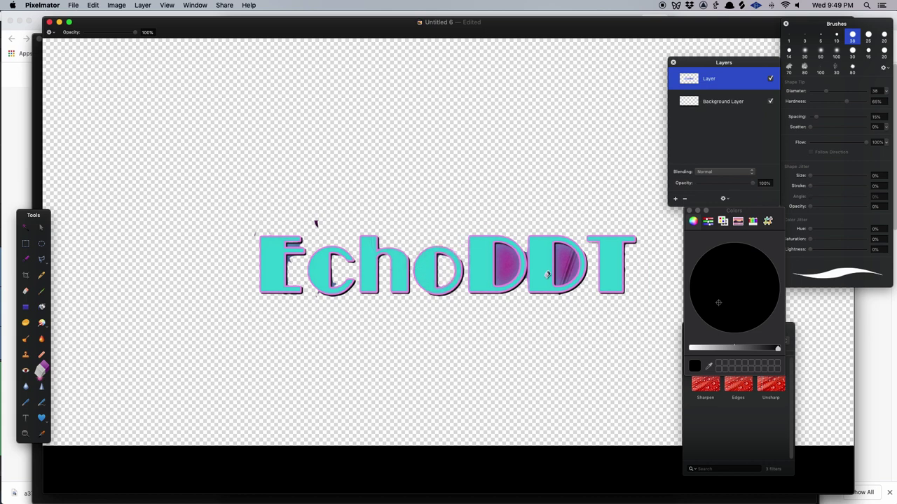
pyautogui.moveTo(506, 242); pyautogui.dragTo(507, 240)
pyautogui.moveTo(565, 254); pyautogui.dragTo(566, 254)
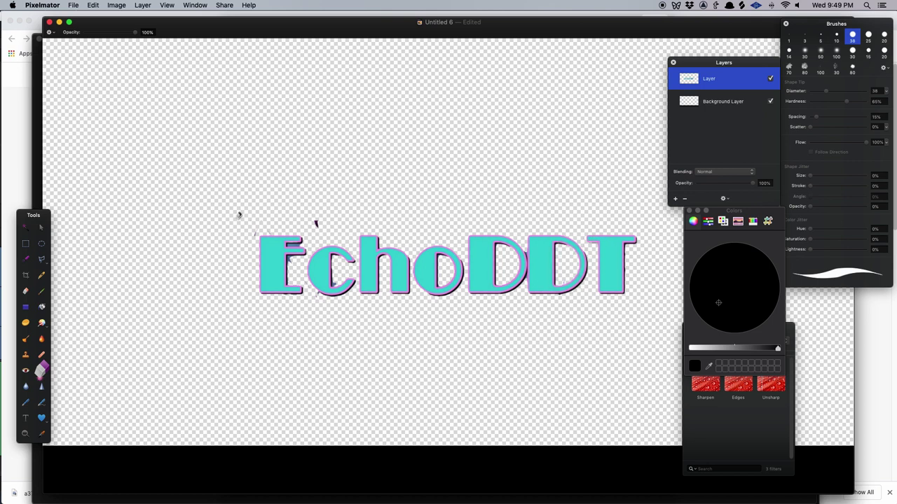
pyautogui.click(23, 291)
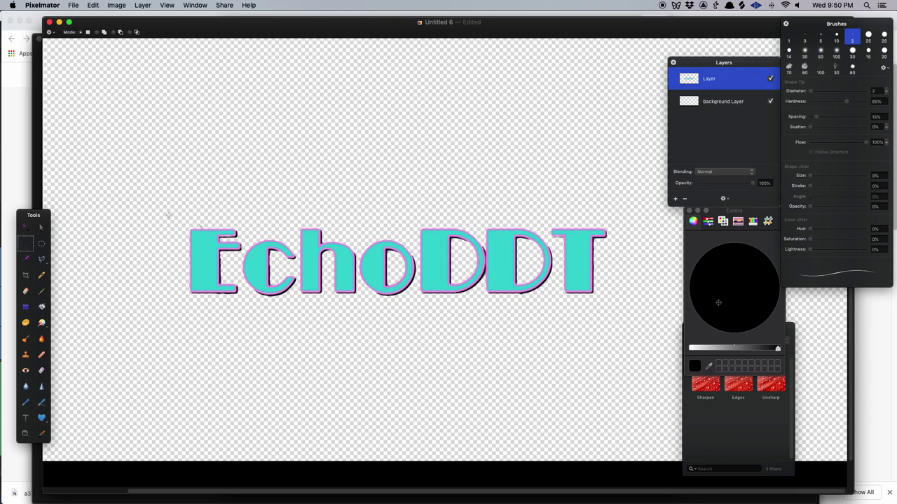
# Move the EchoDDT title to the canvas bottom and shrink it into the bottom-left corner.
pyautogui.moveTo(169, 215); pyautogui.dragTo(645, 316)
pyautogui.scroll(-2, 496, 327)
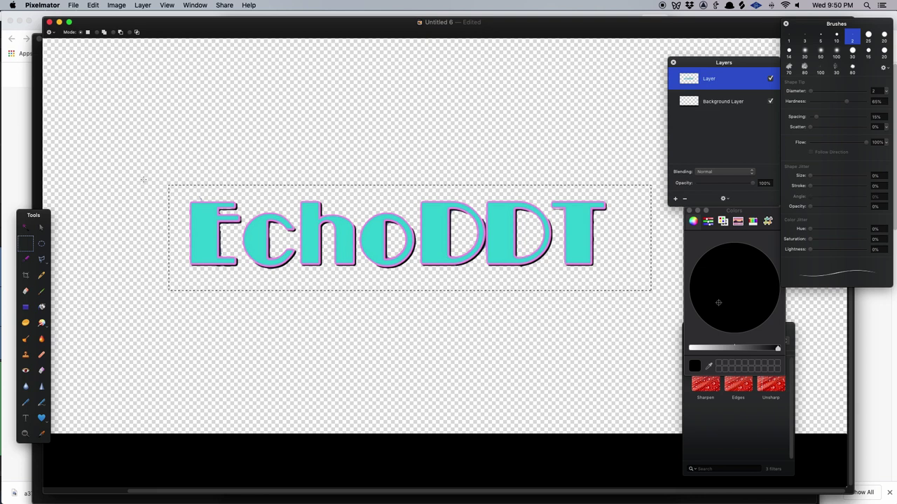
pyautogui.click(41, 225)
pyautogui.moveTo(433, 254); pyautogui.dragTo(452, 457)
pyautogui.moveTo(418, 390); pyautogui.dragTo(124, 455)
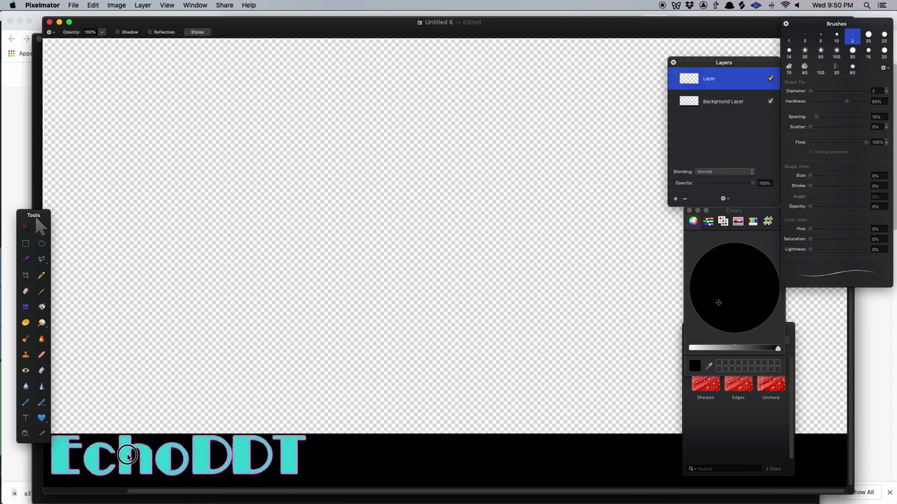
# Add a text box reading "Idiot Wave" to the right of EchoDDT.
pyautogui.click(25, 419)
pyautogui.click(378, 459)
pyautogui.write('"')
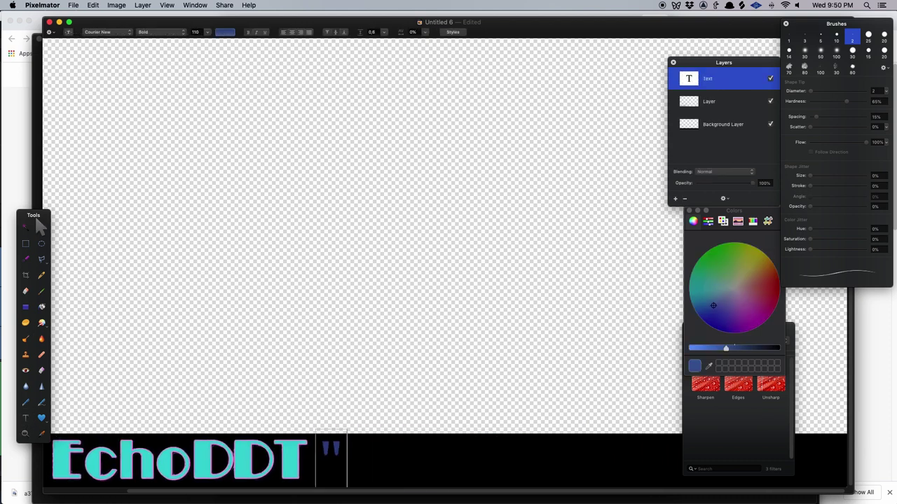
pyautogui.write('Idiot Wave"')
pyautogui.press('super+a')
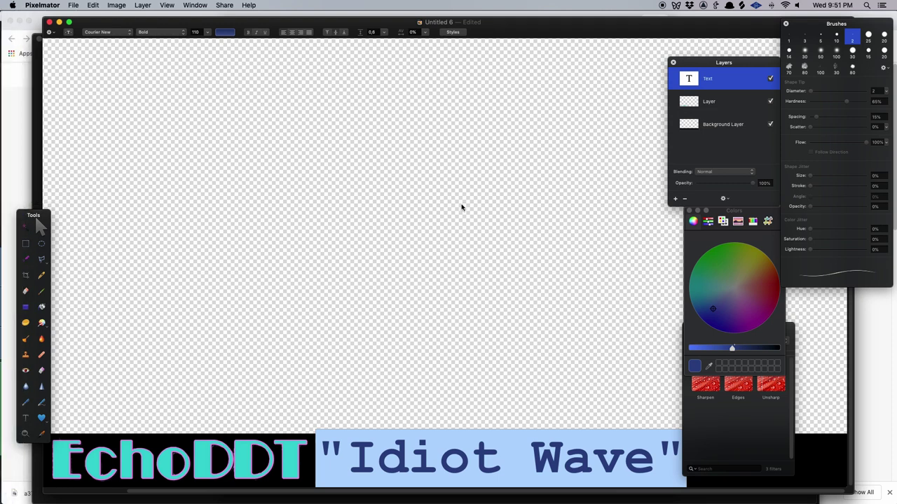
pyautogui.moveTo(20, 181)
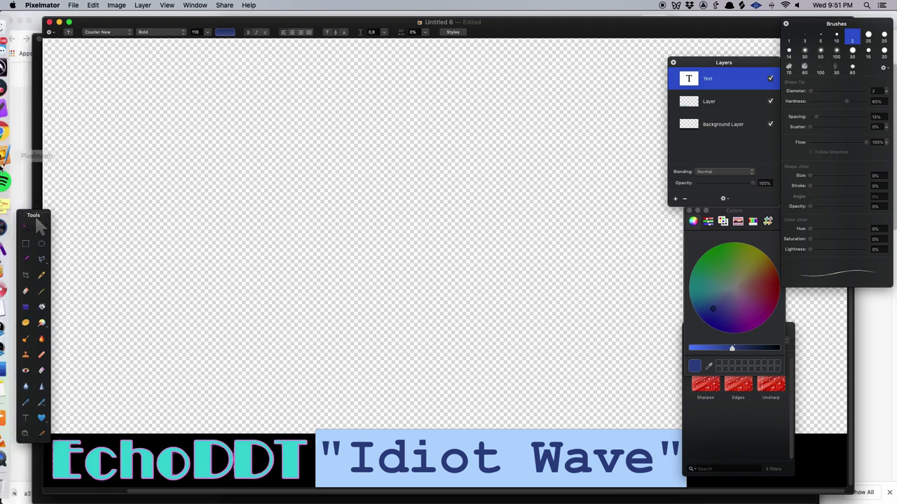
pyautogui.click(495, 405)
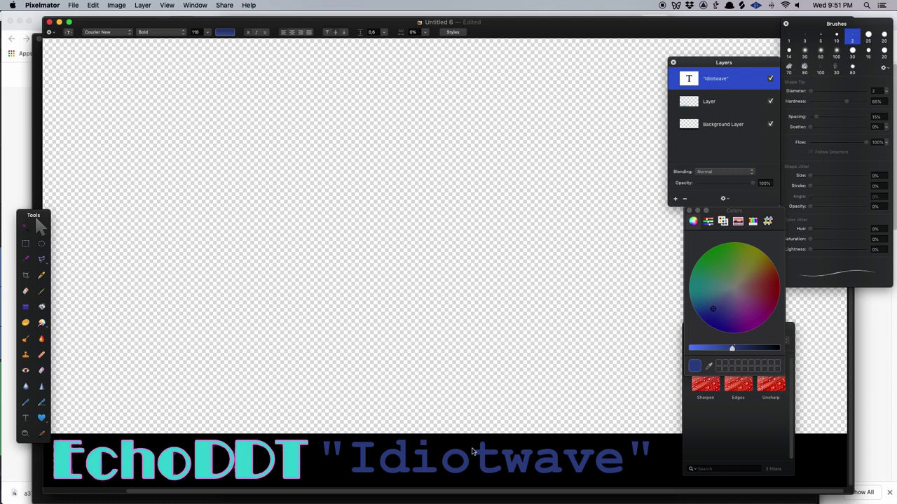
# Colour the whole song title with the cyan sampled from the EchoDDT letters.
pyautogui.doubleClick(494, 463)
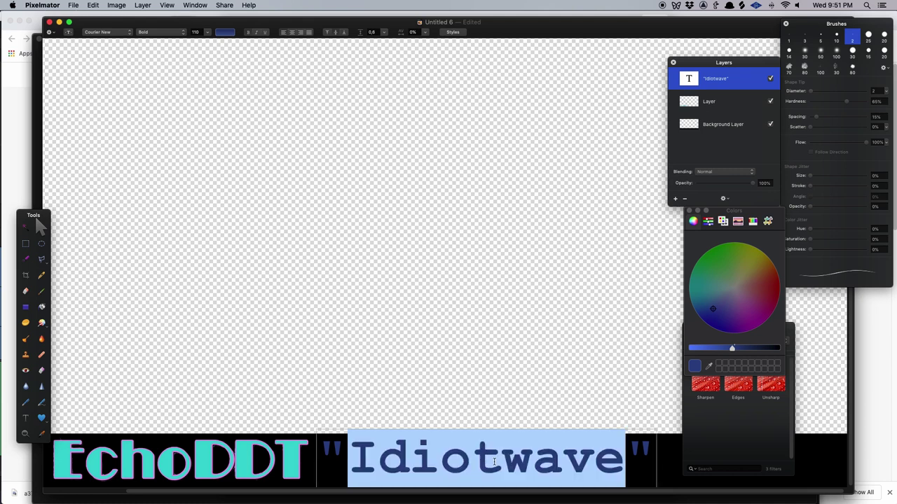
pyautogui.tripleClick(494, 463)
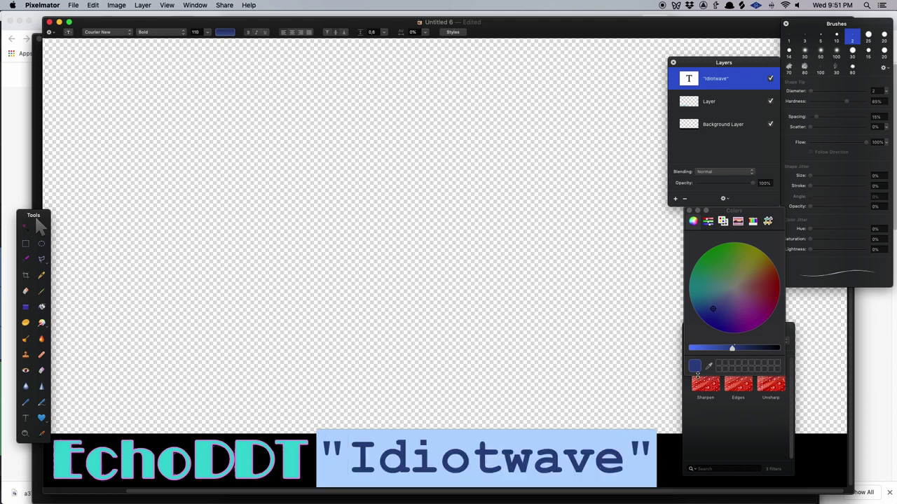
pyautogui.click(709, 366)
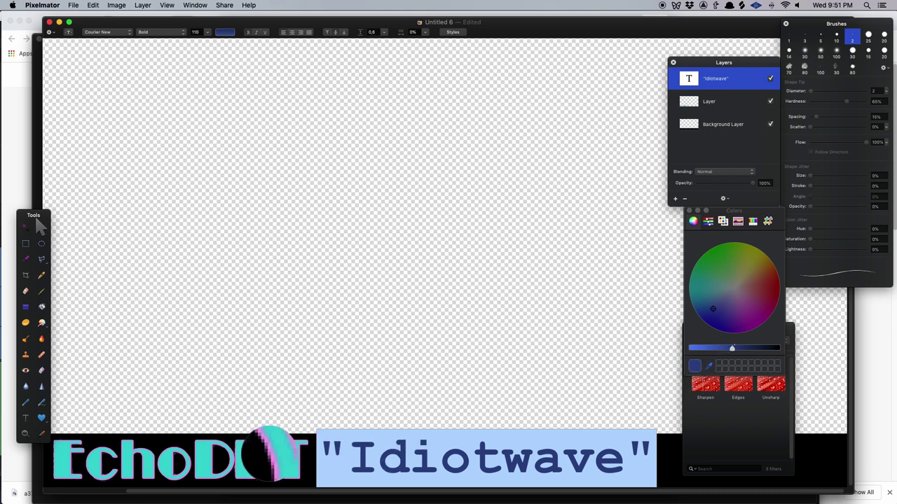
pyautogui.click(290, 461)
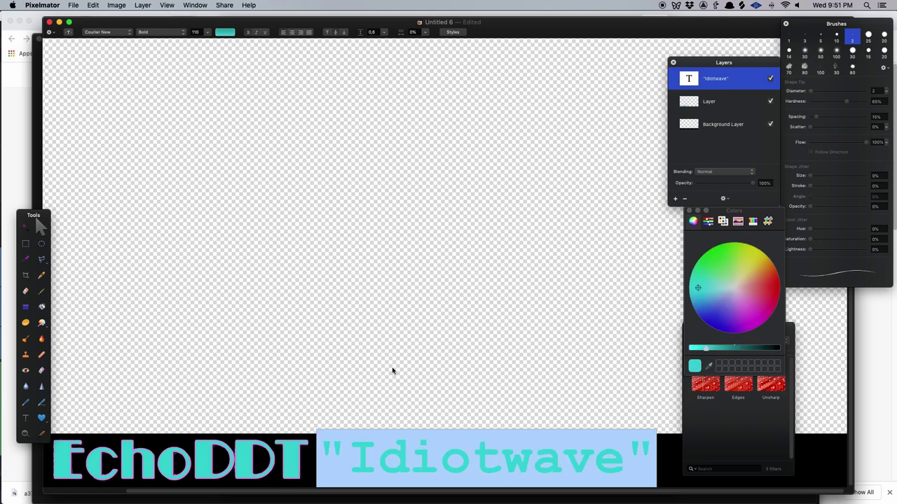
# Set the song title in Futura Extra Black and nudge it slightly right.
pyautogui.doubleClick(591, 466)
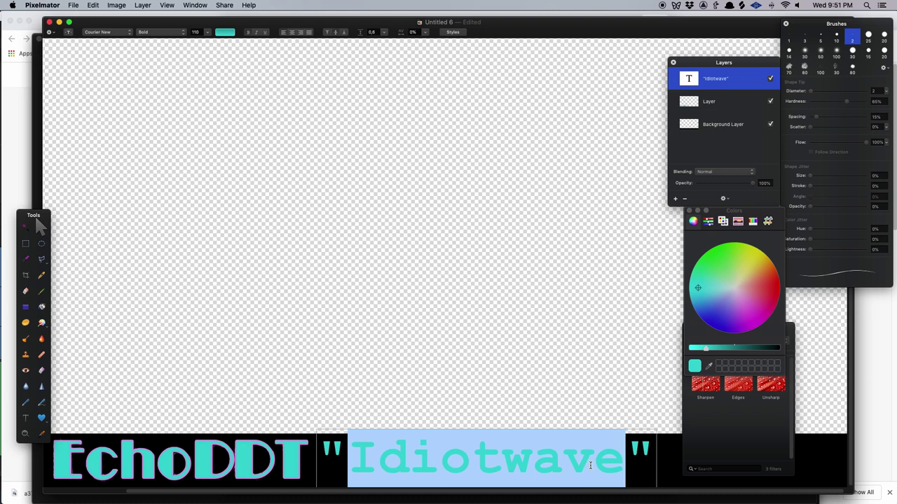
pyautogui.press('super+a')
pyautogui.click(99, 32)
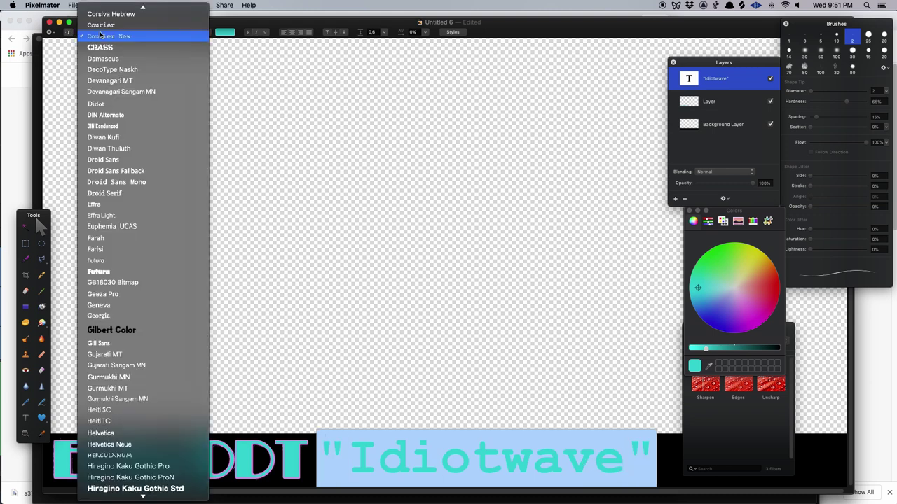
pyautogui.click(133, 274)
pyautogui.click(367, 313)
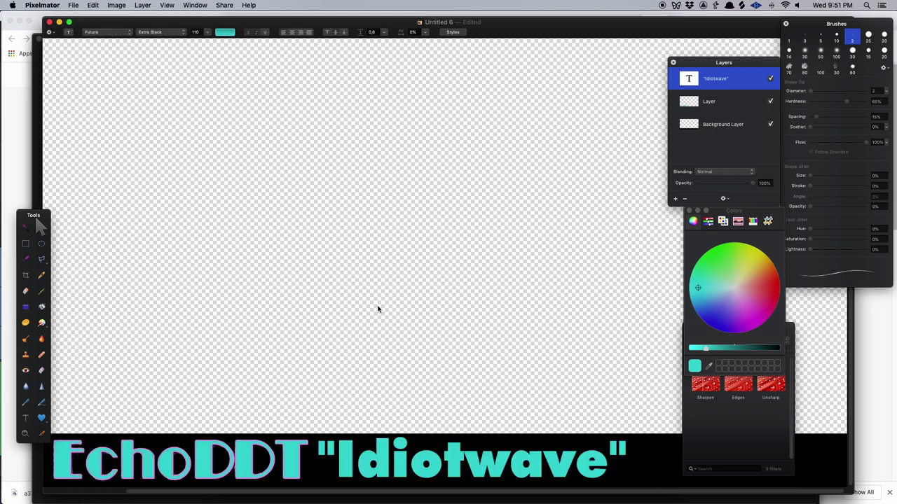
pyautogui.moveTo(433, 465); pyautogui.dragTo(443, 462)
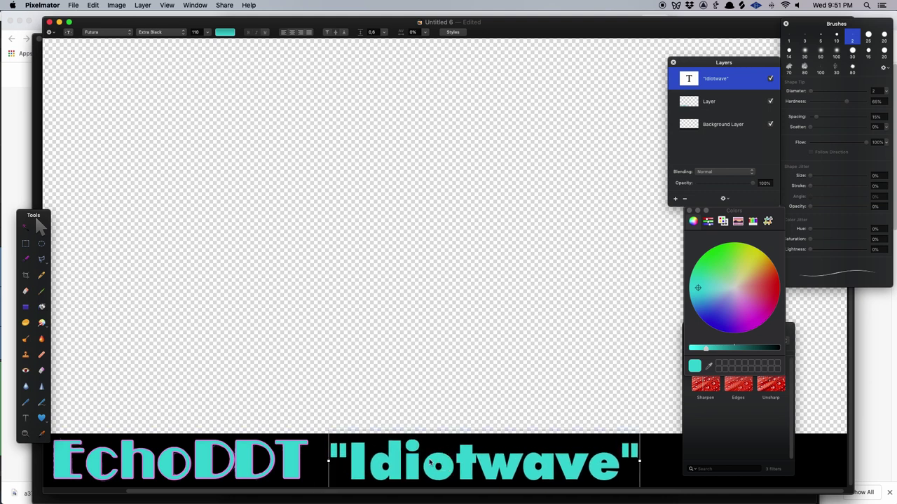
# Insert a dash at the start of the song title.
pyautogui.doubleClick(330, 459)
pyautogui.write('-')
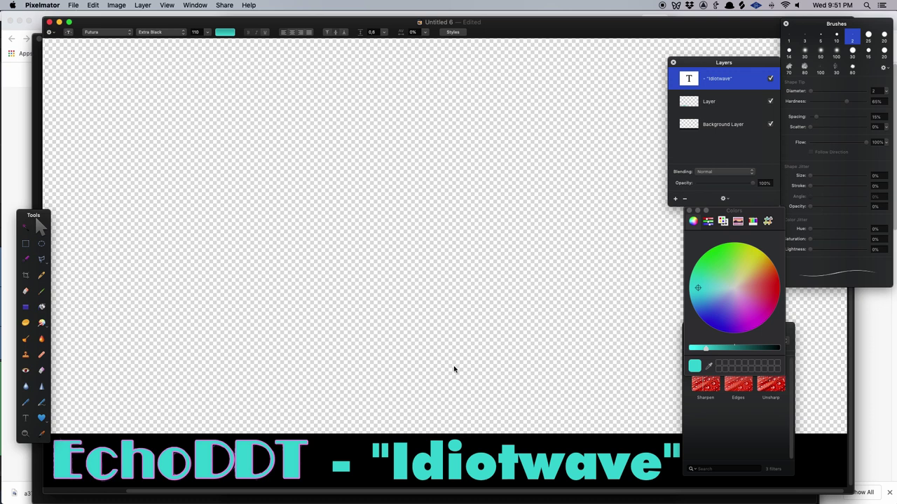
pyautogui.press('super+shift+e')
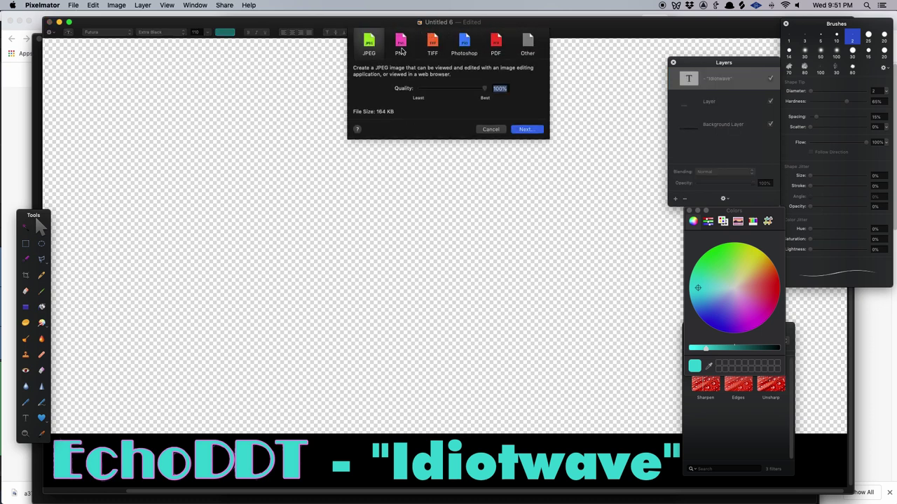
# Export the Pixelmator title card as PNG 'VISUALIZER TITLE CARD' into Visualizer source material.
pyautogui.click(400, 47)
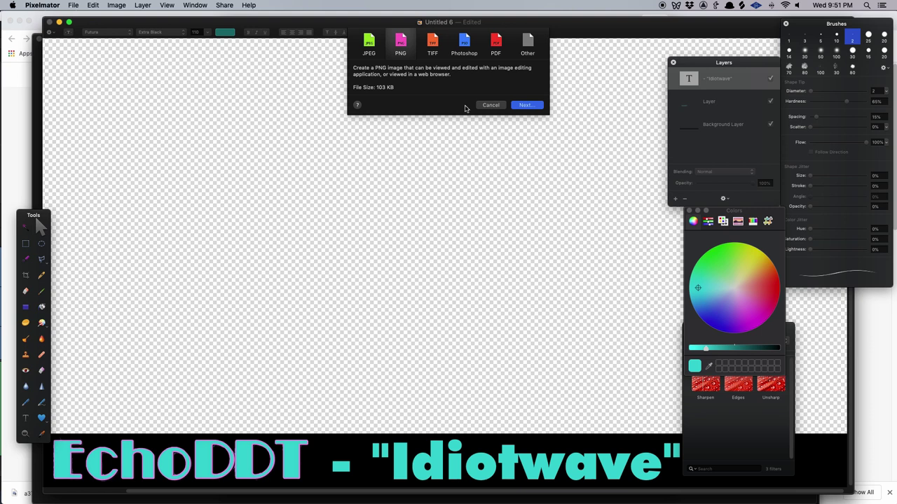
pyautogui.click(527, 105)
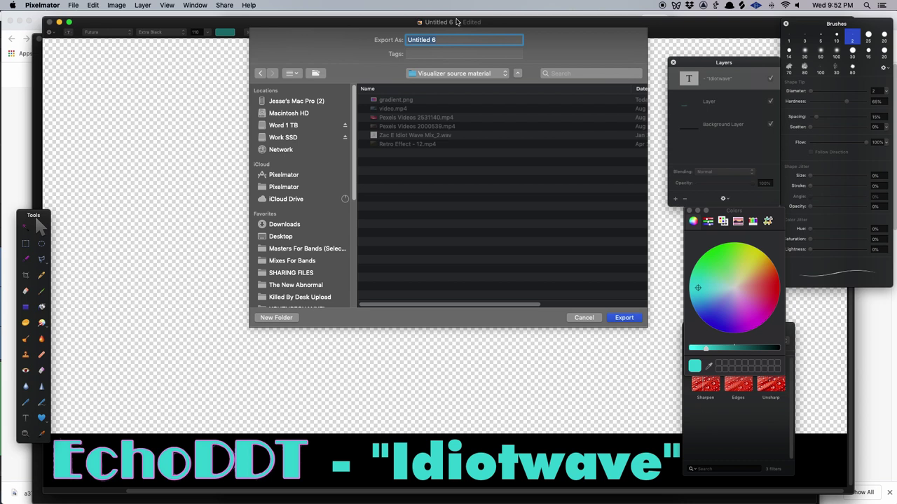
pyautogui.write('VISUALIZER TITLE CARD')
pyautogui.click(624, 317)
# Drop VISUALIZER TITLE CARD.png onto a new Video 4 track and stretch it to the song's length.
pyautogui.click(19, 98)
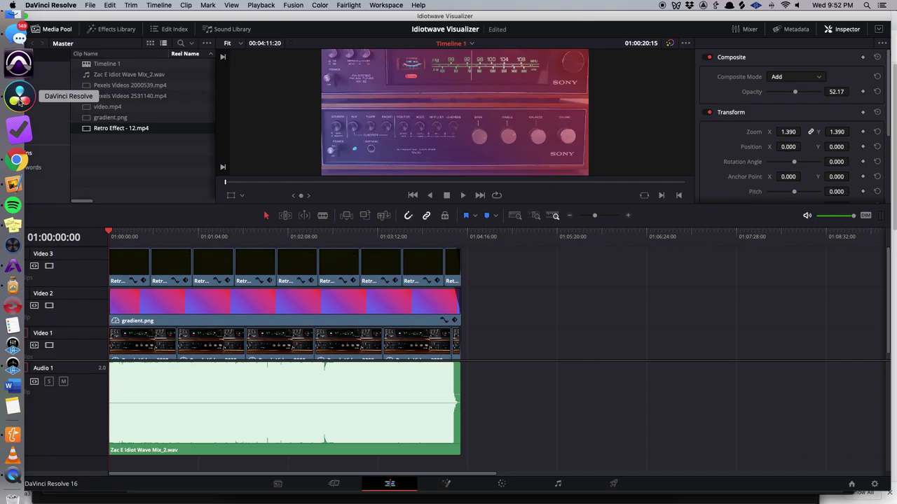
pyautogui.click(18, 22)
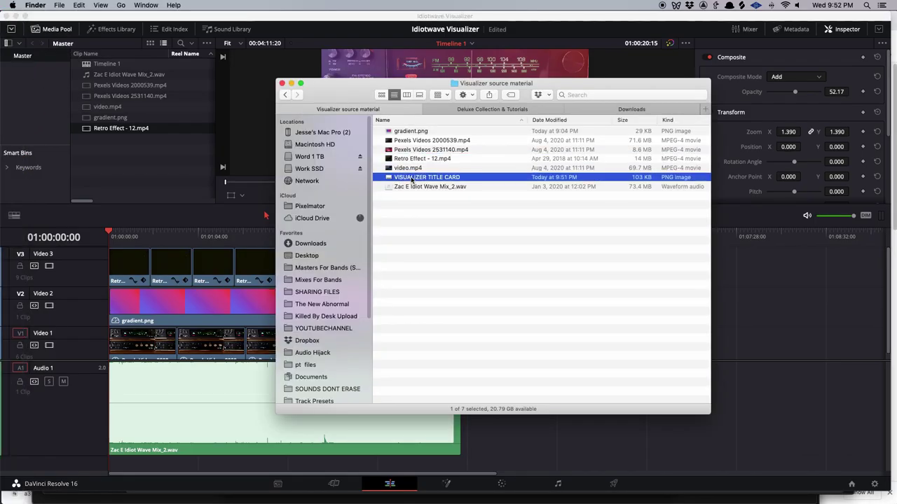
pyautogui.moveTo(413, 179); pyautogui.dragTo(767, 262)
pyautogui.press('super+equal')
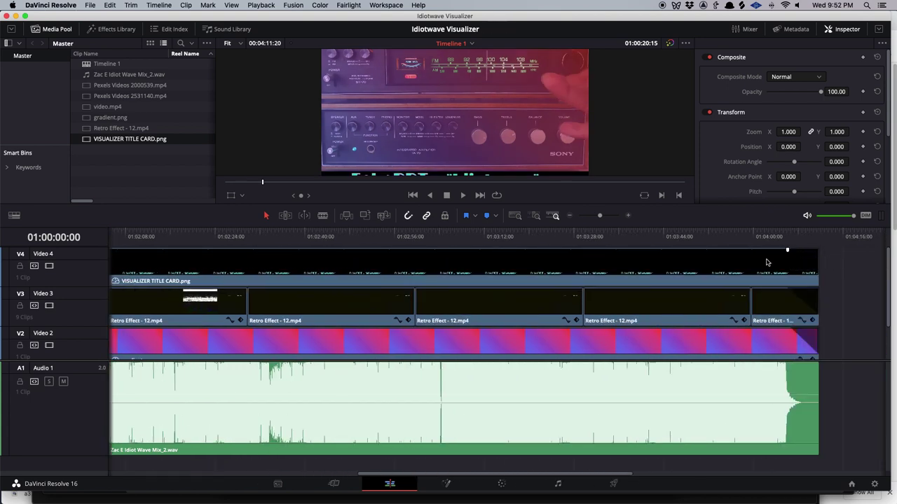
pyautogui.hscroll(-15, 767, 262)
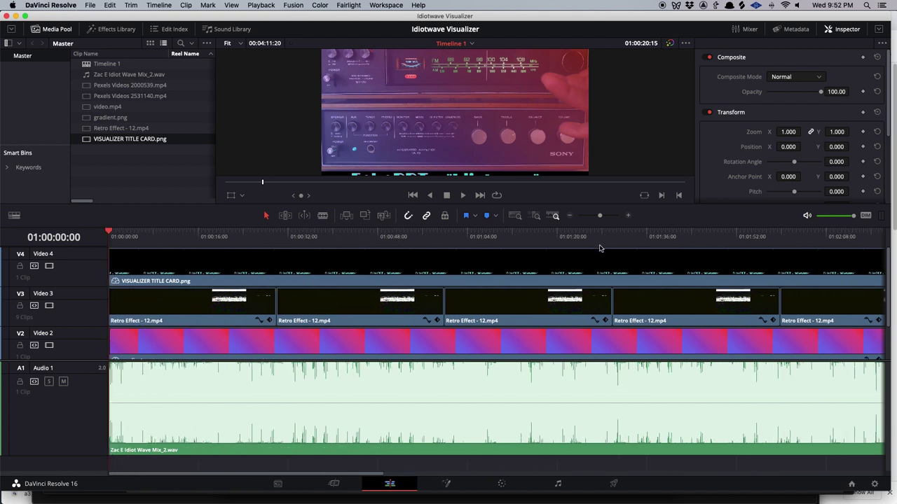
pyautogui.click(603, 240)
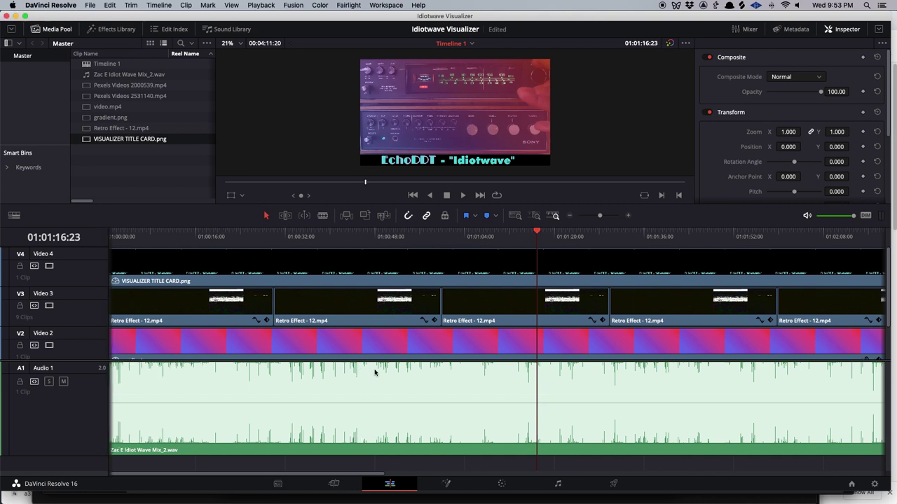
pyautogui.hscroll(3, 374, 372)
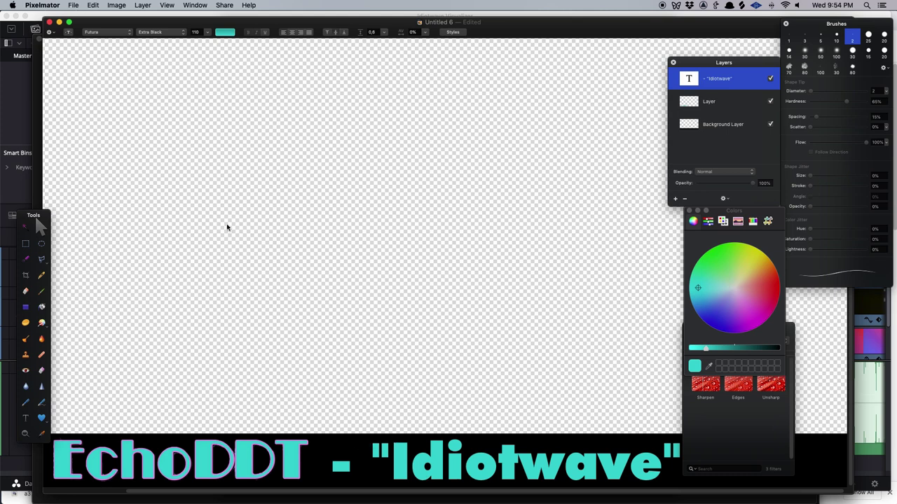
# Merge all layers, erase the lettering fill to transparency, and export the card as PNG.
pyautogui.click(135, 4)
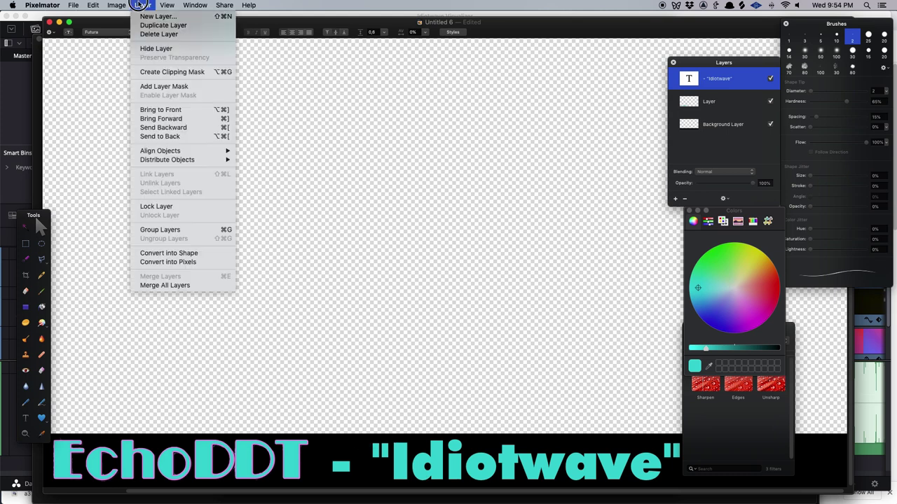
pyautogui.click(177, 285)
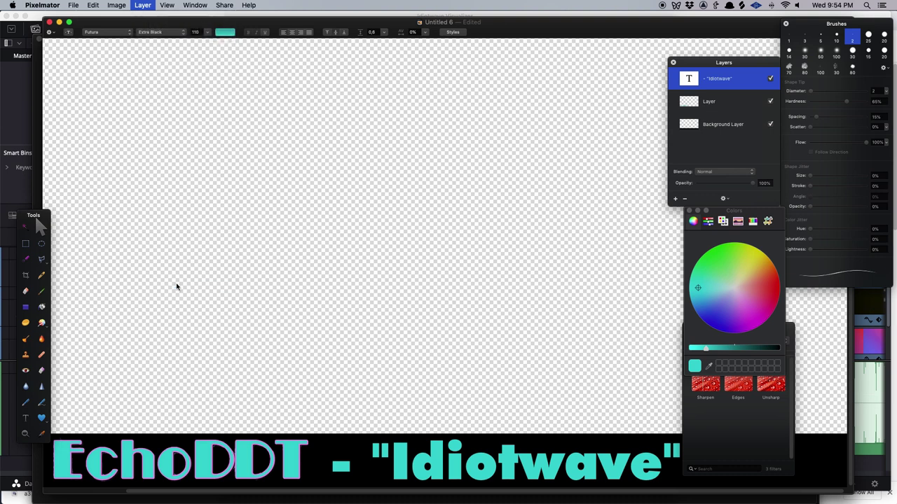
pyautogui.click(41, 372)
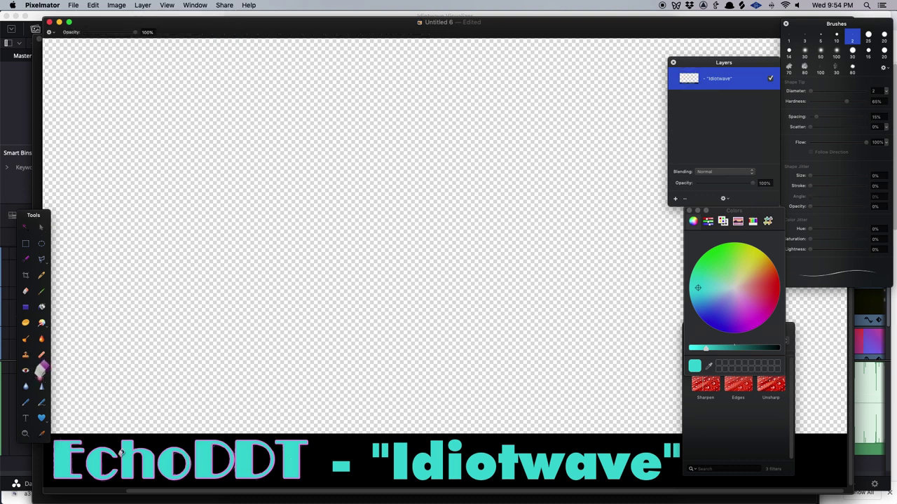
pyautogui.moveTo(64, 451)
pyautogui.mouseDown()
pyautogui.moveTo(126, 456)
pyautogui.moveTo(134, 442)
pyautogui.moveTo(203, 453)
pyautogui.moveTo(394, 447)
pyautogui.moveTo(389, 438)
pyautogui.moveTo(426, 457)
pyautogui.moveTo(456, 438)
pyautogui.moveTo(512, 454)
pyautogui.moveTo(678, 447)
pyautogui.mouseUp()
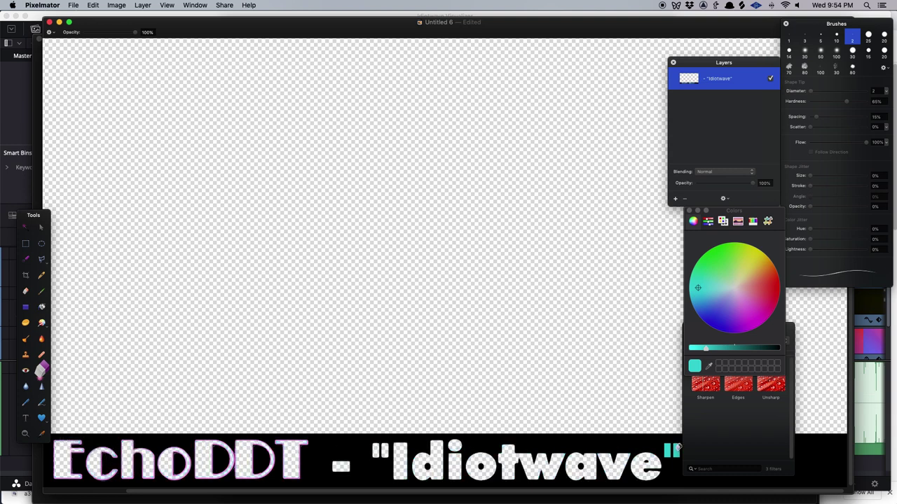
pyautogui.press('super+shift+e')
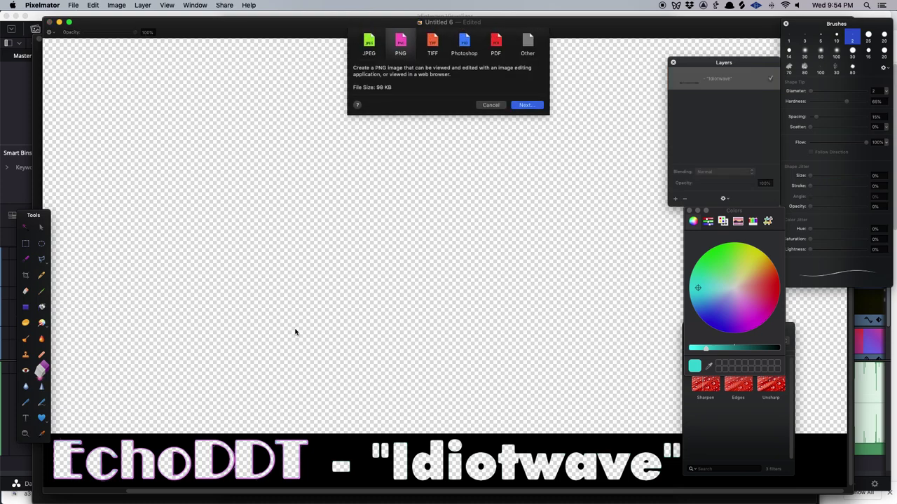
pyautogui.click(526, 103)
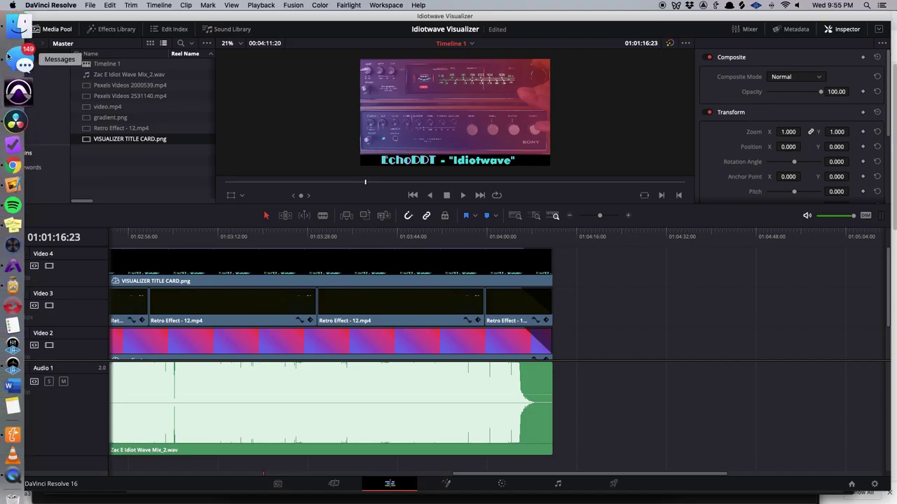
# Save VISUALIZER TITLE CARDTRANSPARENCY.png and lay it on a new Video 5 track spanning the timeline.
pyautogui.click(12, 42)
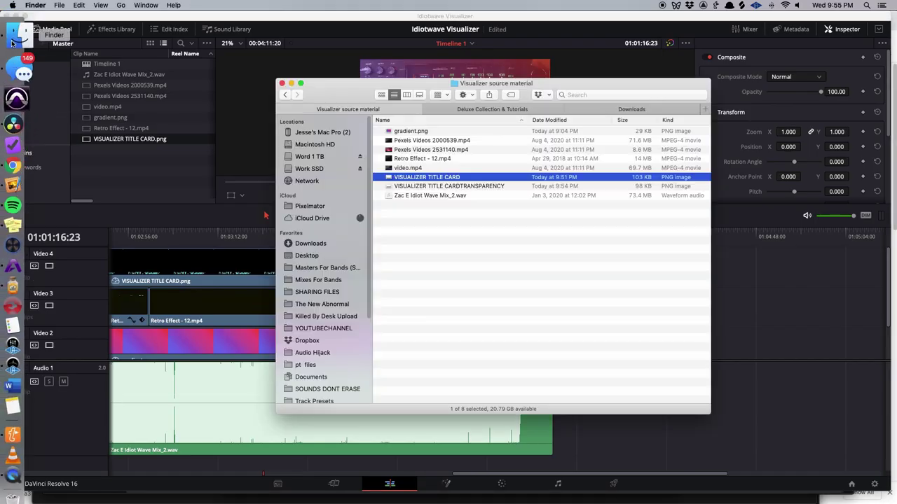
pyautogui.click(516, 263)
pyautogui.moveTo(755, 268); pyautogui.dragTo(83, 247)
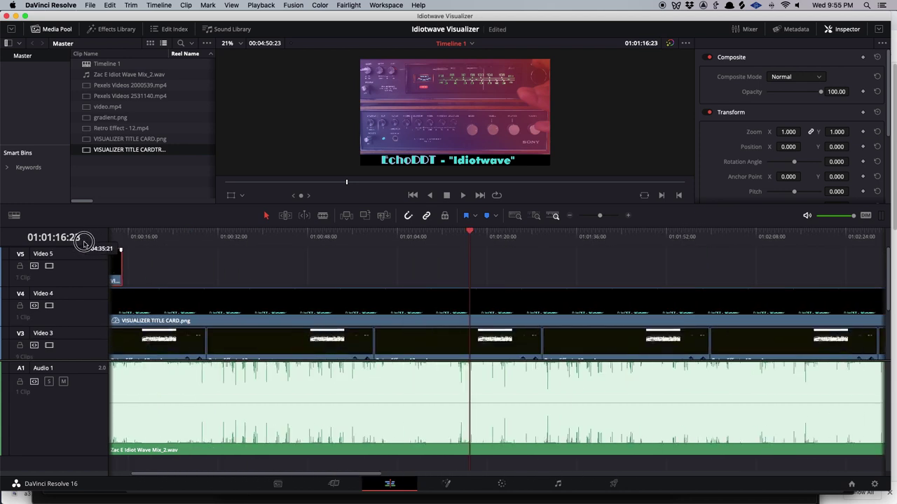
pyautogui.click(48, 306)
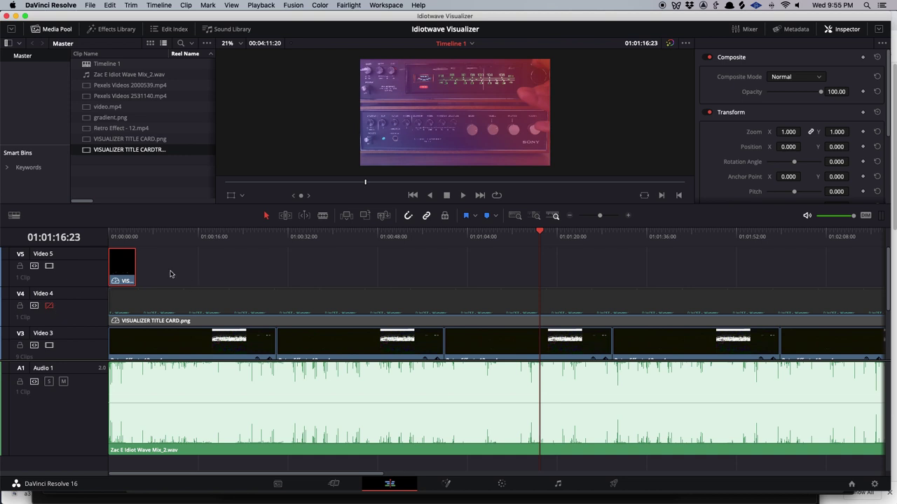
pyautogui.moveTo(130, 267); pyautogui.dragTo(303, 265)
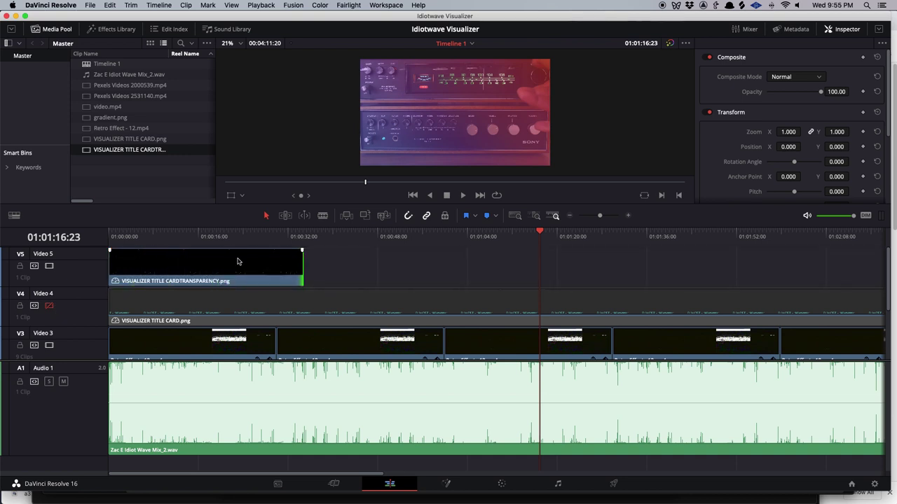
pyautogui.click(541, 234)
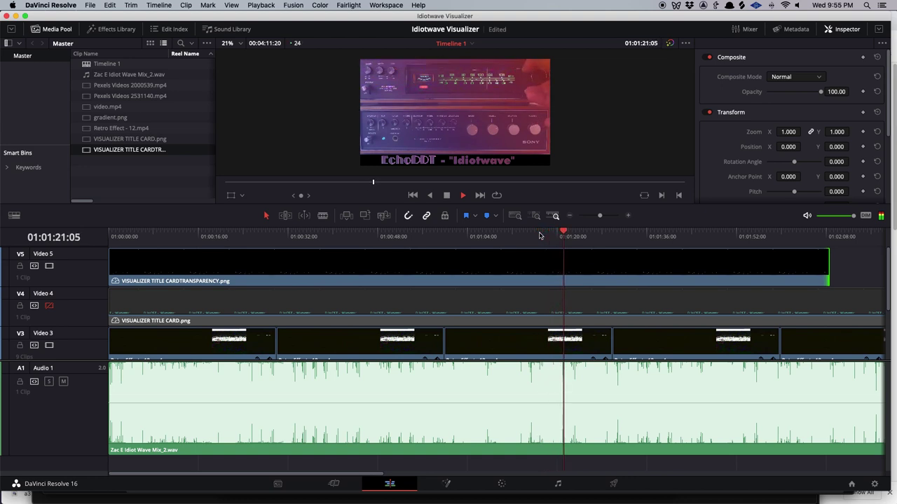
# Disable Video 5, re-enable Video 4's solid title card, and stop playback.
pyautogui.click(49, 266)
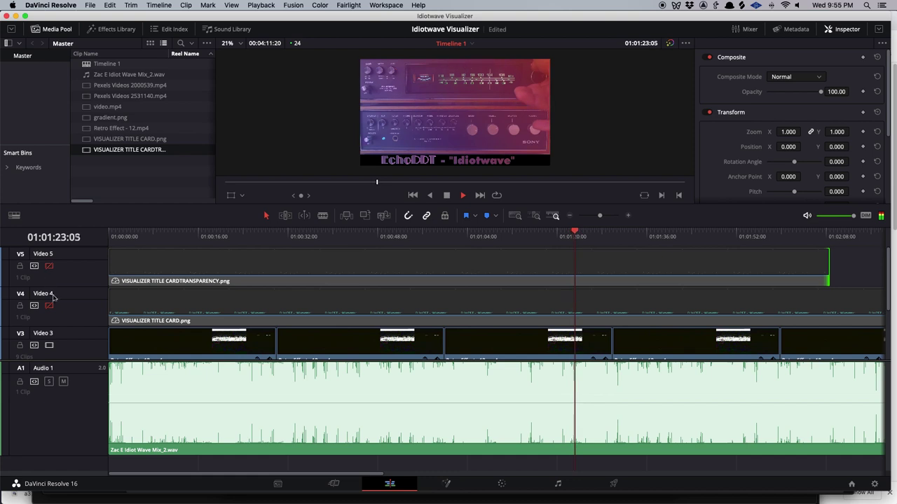
pyautogui.click(49, 306)
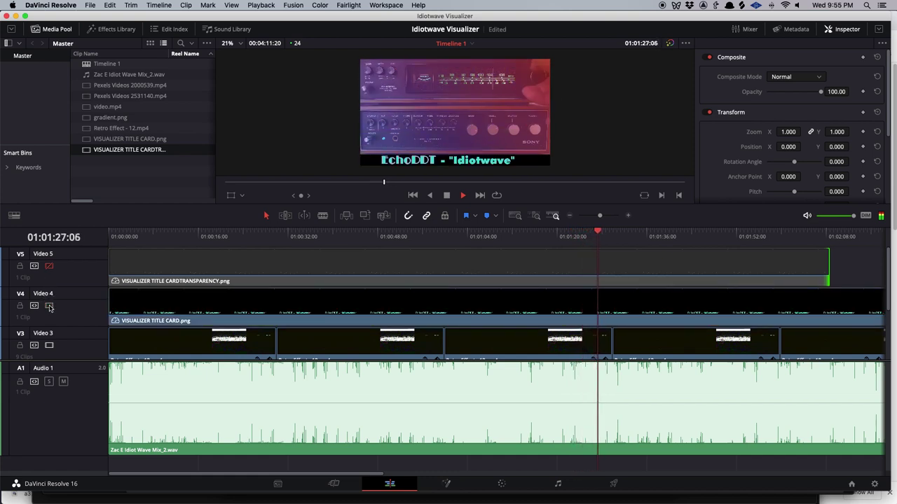
pyautogui.press('space')
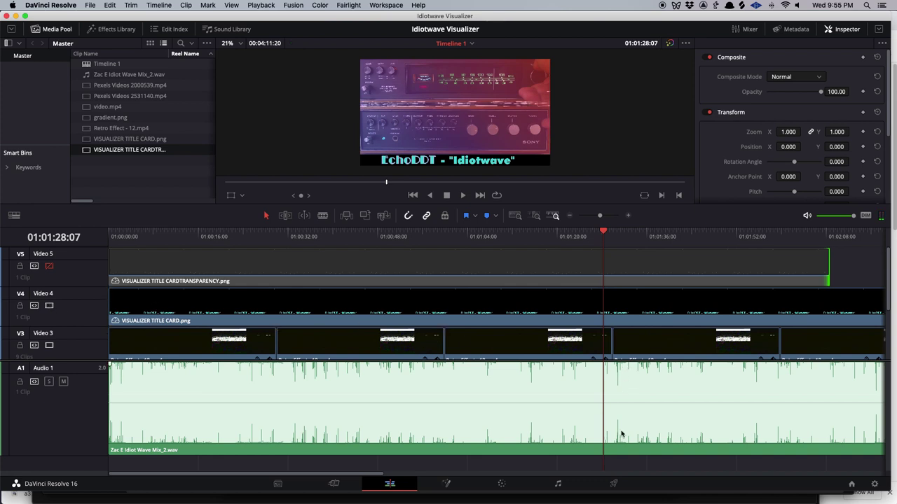
# On the Deliver page, choose the YouTube 1080p preset and name the render Idiotwave Visualizer.
pyautogui.click(613, 483)
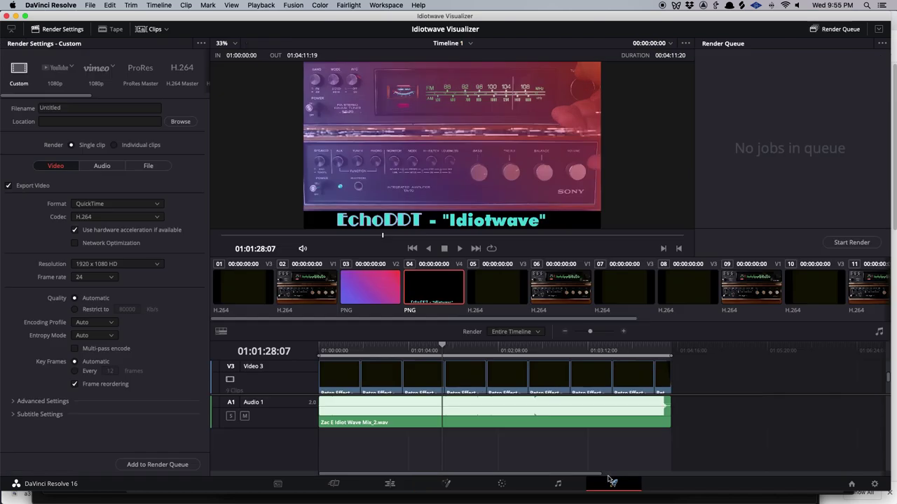
pyautogui.click(53, 72)
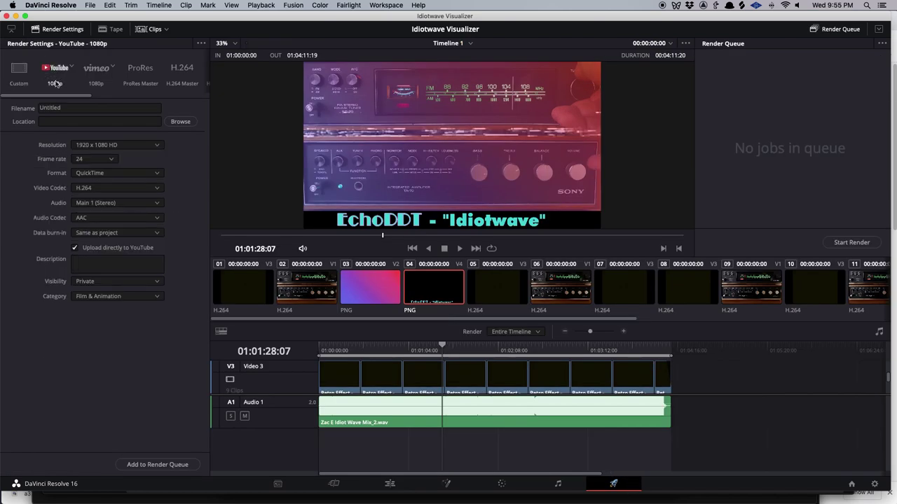
pyautogui.click(62, 107)
# Save the render to Visualizer source material and add it to the queue as Job 1.
pyautogui.click(180, 121)
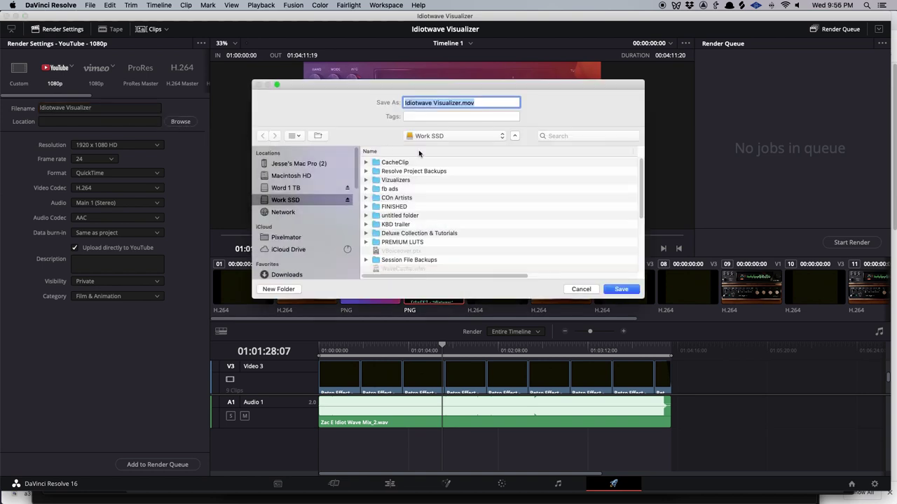
pyautogui.click(405, 156)
pyautogui.press('Return')
pyautogui.scroll(2, 419, 155)
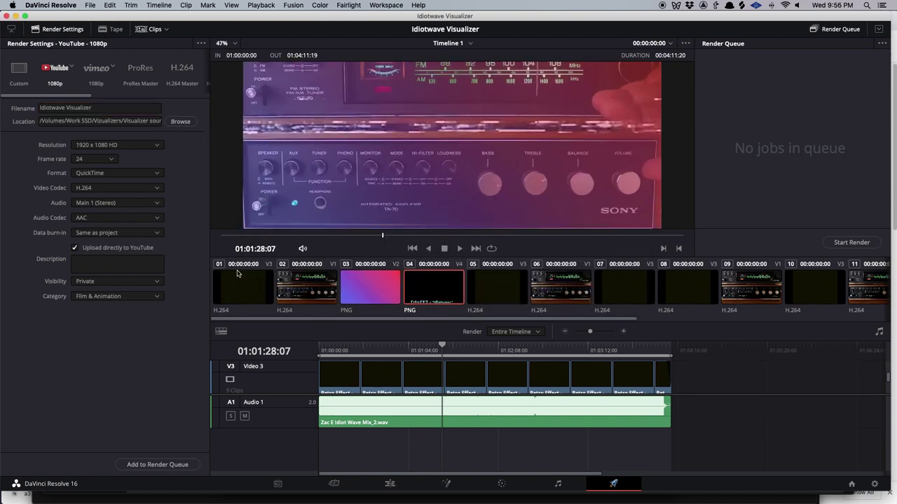
pyautogui.scroll(-3, 352, 176)
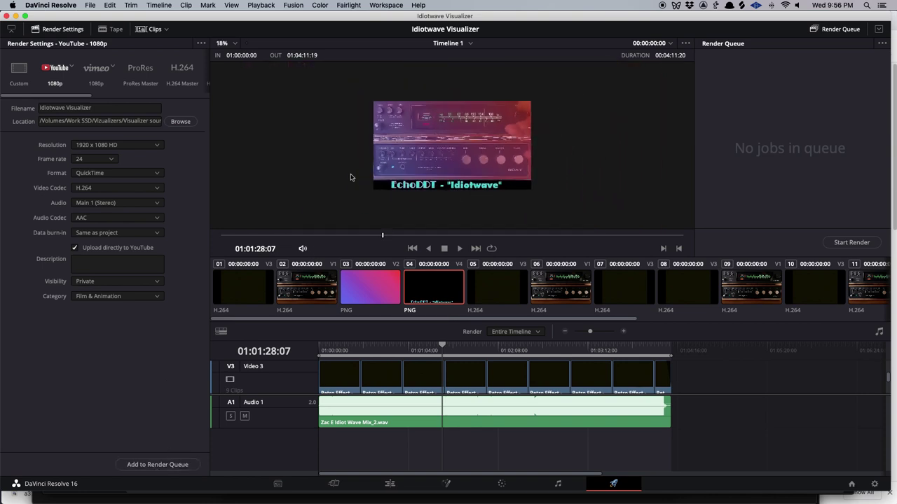
pyautogui.click(158, 465)
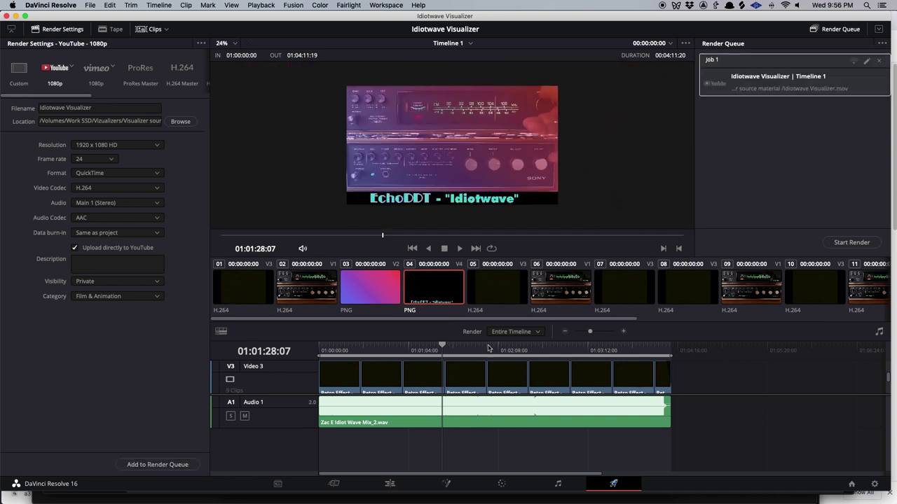